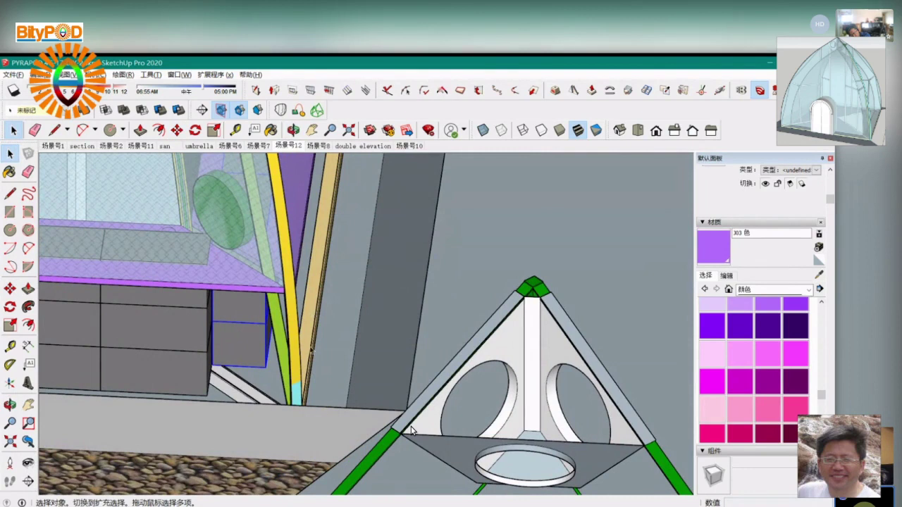
Examine the block wall, purple ledge and curved corner posts at the base corner of the glass dome
{"action": "scroll", "coordinate": [324, 348], "scroll_direction": "down", "scroll_amount": 1}
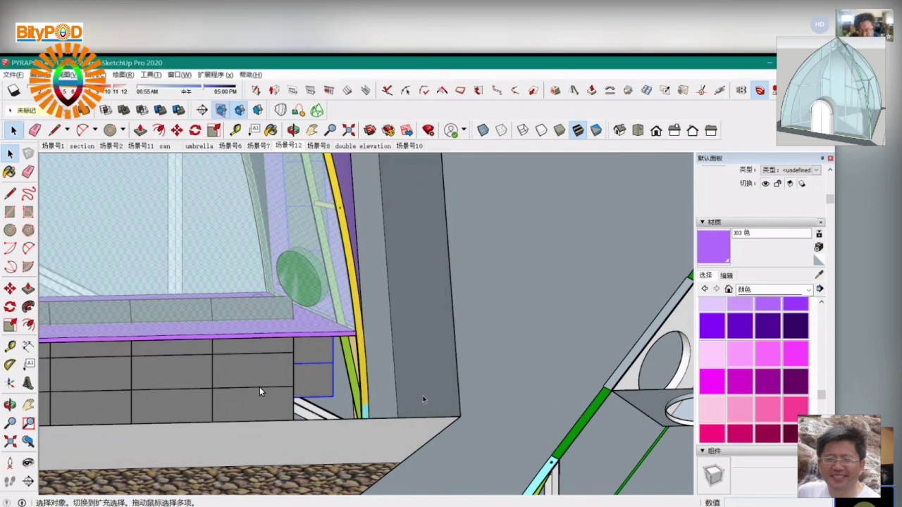
{"action": "mouse_move", "coordinate": [423, 397]}
{"action": "middle_mouse_down"}
{"action": "mouse_move", "coordinate": [413, 395]}
{"action": "mouse_move", "coordinate": [404, 416]}
{"action": "mouse_move", "coordinate": [301, 412]}
{"action": "middle_mouse_up"}
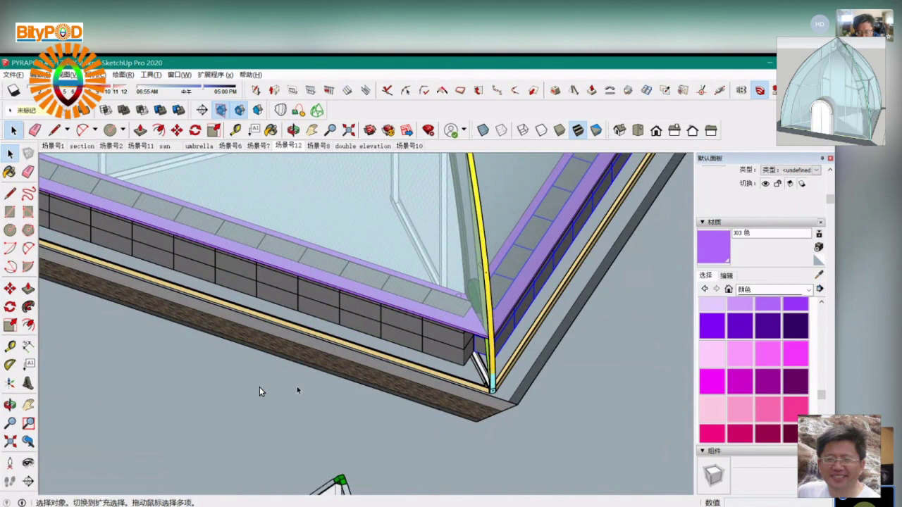
{"action": "scroll", "coordinate": [468, 342], "scroll_direction": "up", "scroll_amount": 5}
{"action": "scroll", "coordinate": [468, 341], "scroll_direction": "down", "scroll_amount": 4}
{"action": "scroll", "coordinate": [409, 280], "scroll_direction": "down", "scroll_amount": 6}
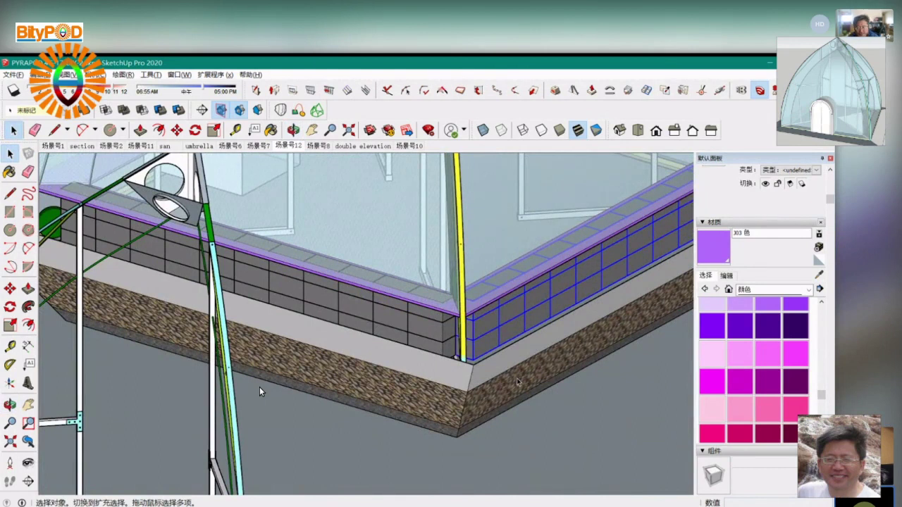
{"action": "scroll", "coordinate": [451, 296], "scroll_direction": "up", "scroll_amount": 5}
{"action": "middle_click_drag", "start_coordinate": [461, 336], "coordinate": [497, 367]}
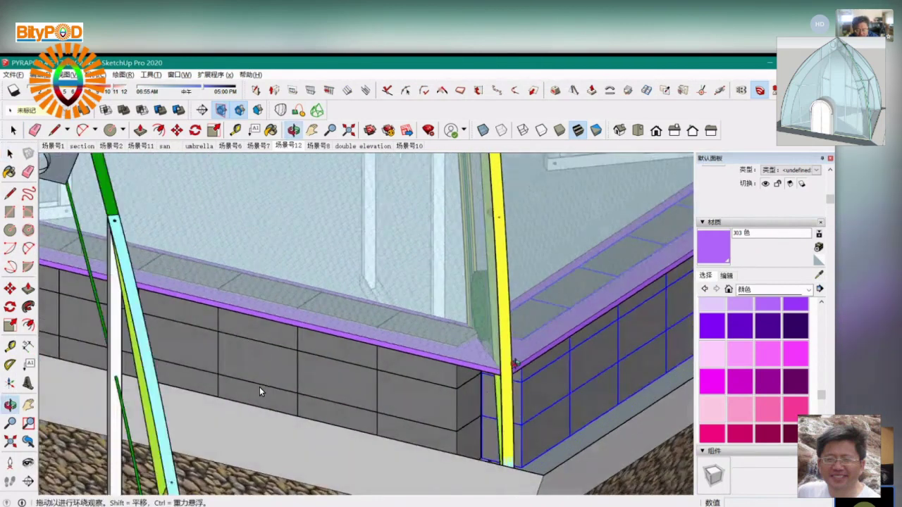
{"action": "key", "text": "space"}
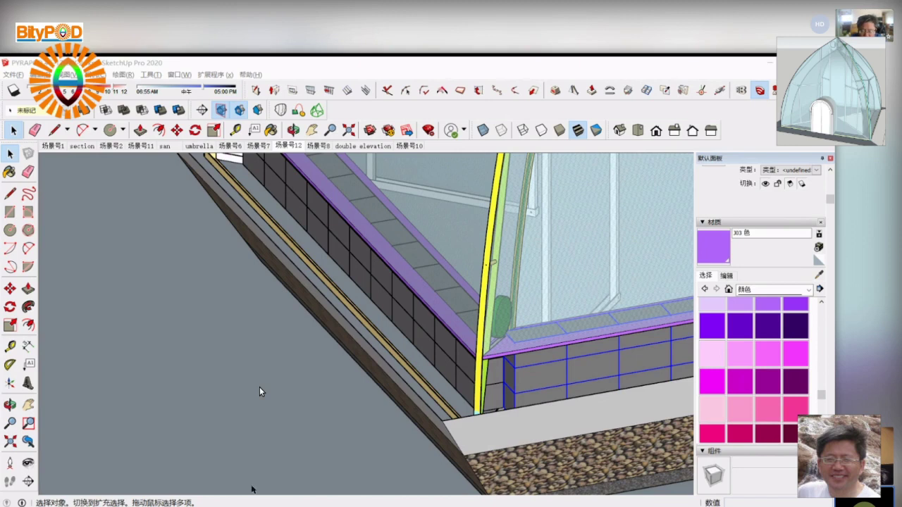
{"action": "left_click", "coordinate": [327, 361]}
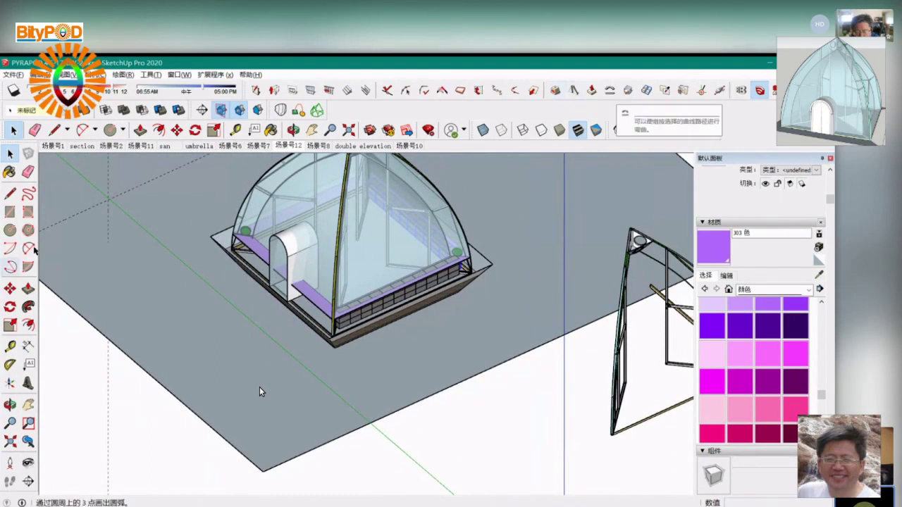
Place a section plane parallel to the dome's block-wall side and move it inside to cut through the adjoining block wall and purple ledge
{"action": "left_click", "coordinate": [28, 481]}
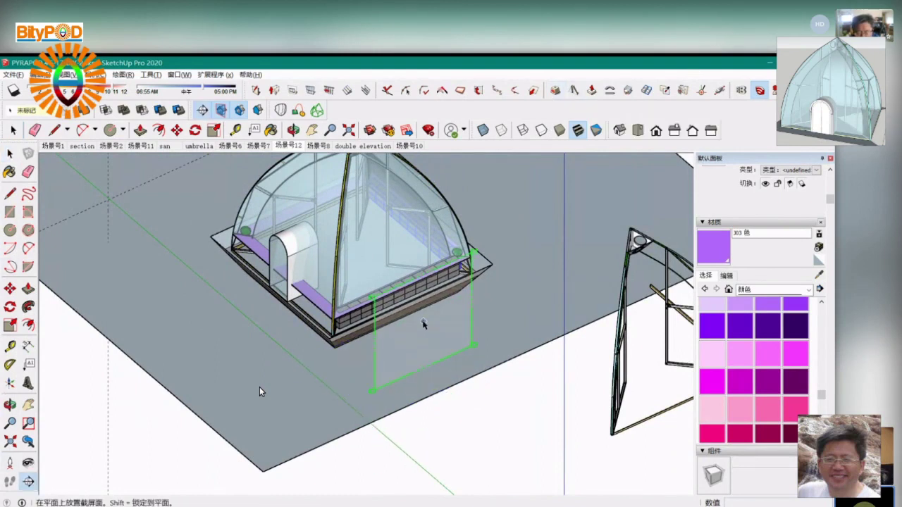
{"action": "left_click", "coordinate": [423, 328]}
{"action": "key", "text": "Return"}
{"action": "left_click", "coordinate": [463, 416]}
{"action": "scroll", "coordinate": [463, 417], "scroll_direction": "up", "scroll_amount": 3}
{"action": "key", "text": "m"}
{"action": "scroll", "coordinate": [442, 396], "scroll_direction": "up", "scroll_amount": 2}
{"action": "scroll", "coordinate": [409, 316], "scroll_direction": "up", "scroll_amount": 2}
{"action": "middle_click_drag", "start_coordinate": [259, 392], "coordinate": [259, 392]}
{"action": "scroll", "coordinate": [260, 392], "scroll_direction": "up", "scroll_amount": 5}
{"action": "scroll", "coordinate": [259, 392], "scroll_direction": "up", "scroll_amount": 3}
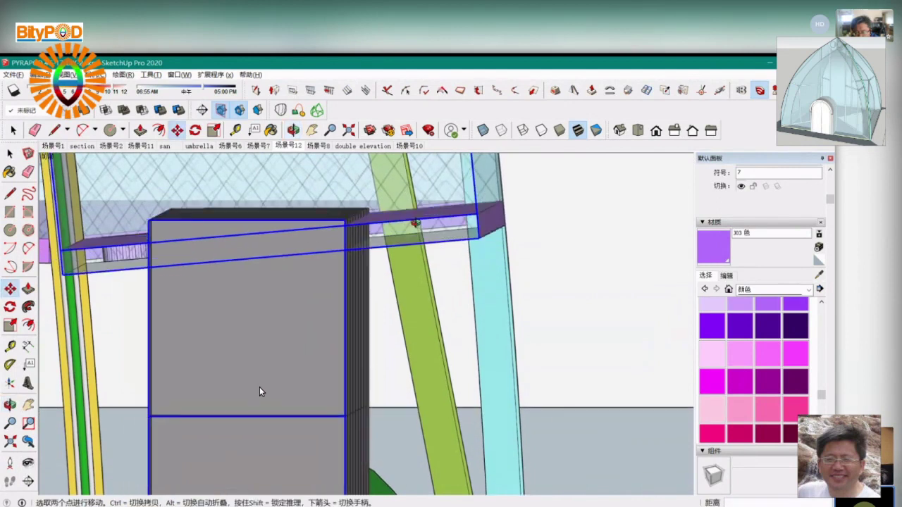
Inspect the cut block wall and ledge from the back and front standard views and at an angle
{"action": "left_click", "coordinate": [491, 216]}
{"action": "middle_click_drag", "start_coordinate": [492, 215], "coordinate": [494, 210]}
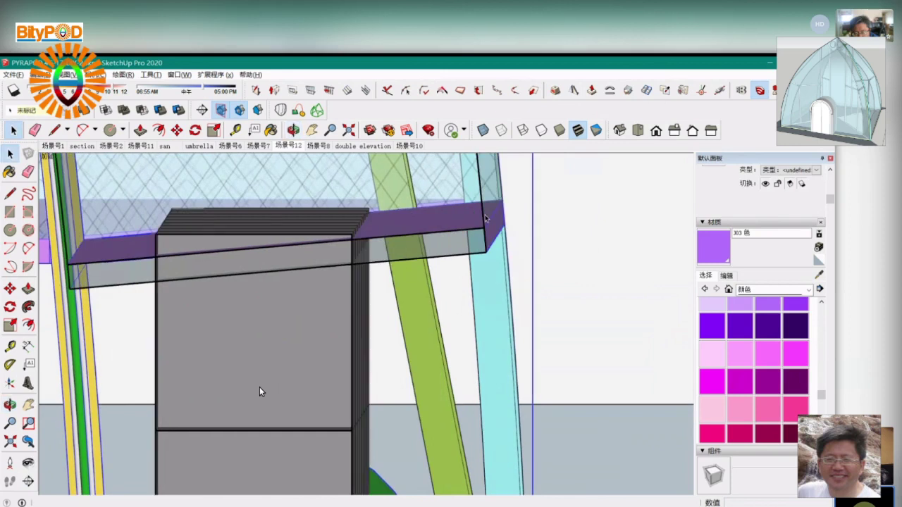
{"action": "left_click", "coordinate": [692, 130]}
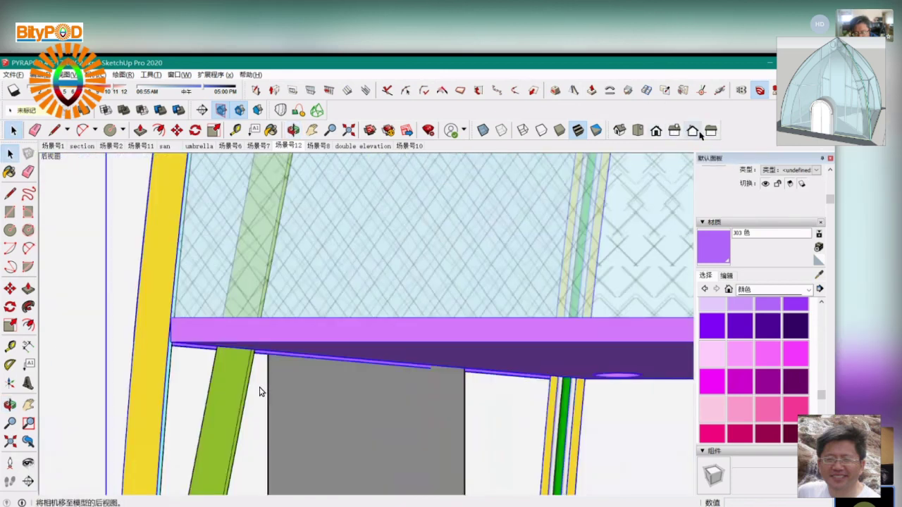
{"action": "left_click", "coordinate": [674, 131]}
{"action": "left_click", "coordinate": [655, 133]}
{"action": "scroll", "coordinate": [396, 331], "scroll_direction": "up", "scroll_amount": 2}
{"action": "scroll", "coordinate": [389, 324], "scroll_direction": "down", "scroll_amount": 4}
{"action": "scroll", "coordinate": [380, 321], "scroll_direction": "down", "scroll_amount": 3}
{"action": "middle_click_drag", "start_coordinate": [381, 320], "coordinate": [356, 400]}
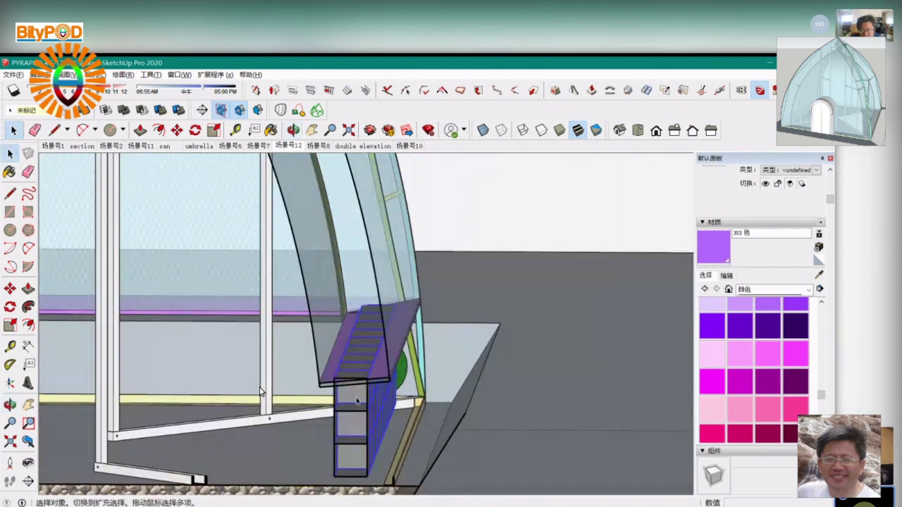
Lower the side block wall by about 2 1/4" so it clears the purple ledge
{"action": "key", "text": "m"}
{"action": "scroll", "coordinate": [357, 401], "scroll_direction": "up", "scroll_amount": 2}
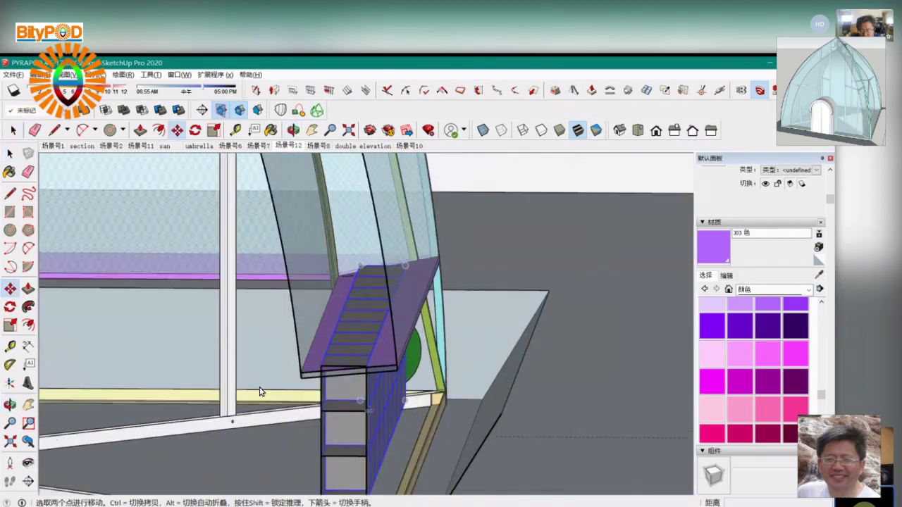
{"action": "left_click", "coordinate": [358, 400]}
{"action": "left_click", "coordinate": [392, 411]}
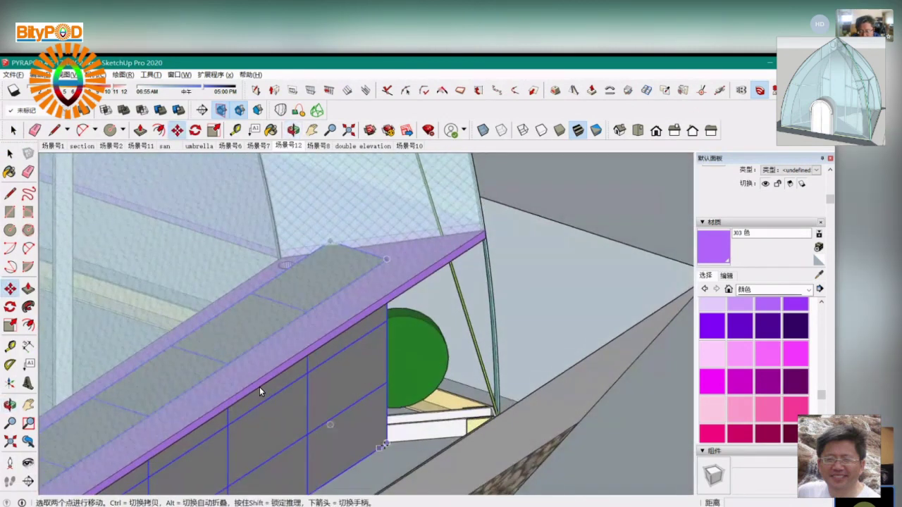
{"action": "left_click", "coordinate": [385, 444]}
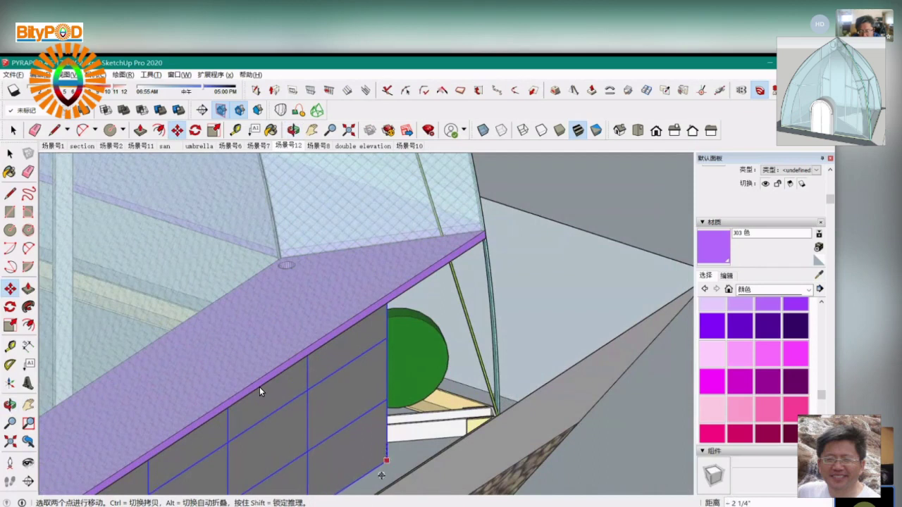
{"action": "middle_click_drag", "start_coordinate": [282, 496], "coordinate": [487, 370]}
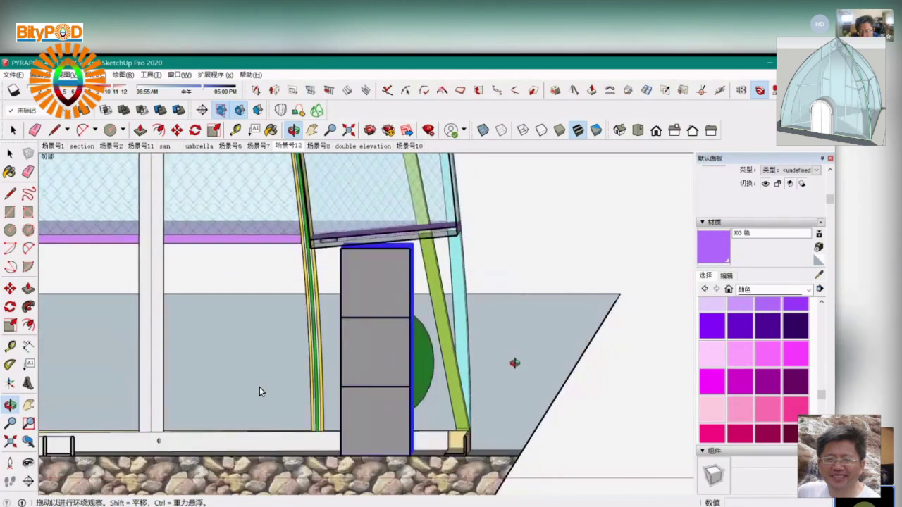
Try raising the side block wall about 2 3/16" vertically in the front view, and undo the move
{"action": "left_click", "coordinate": [654, 131]}
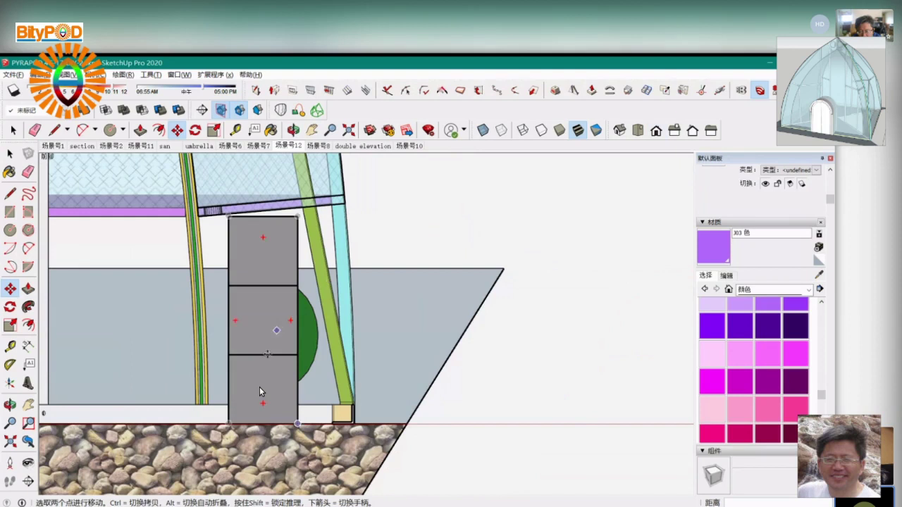
{"action": "key", "text": "space"}
{"action": "key", "text": "m"}
{"action": "left_click", "coordinate": [255, 359]}
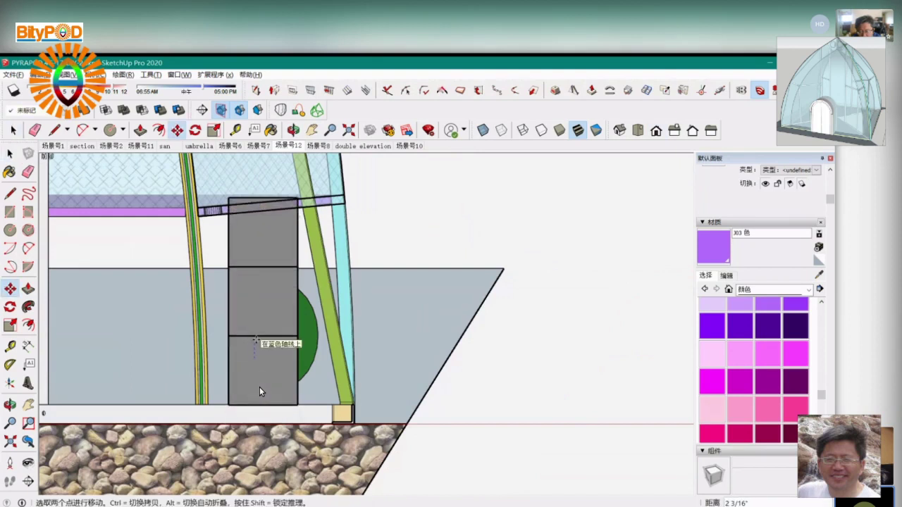
{"action": "left_click", "coordinate": [255, 343]}
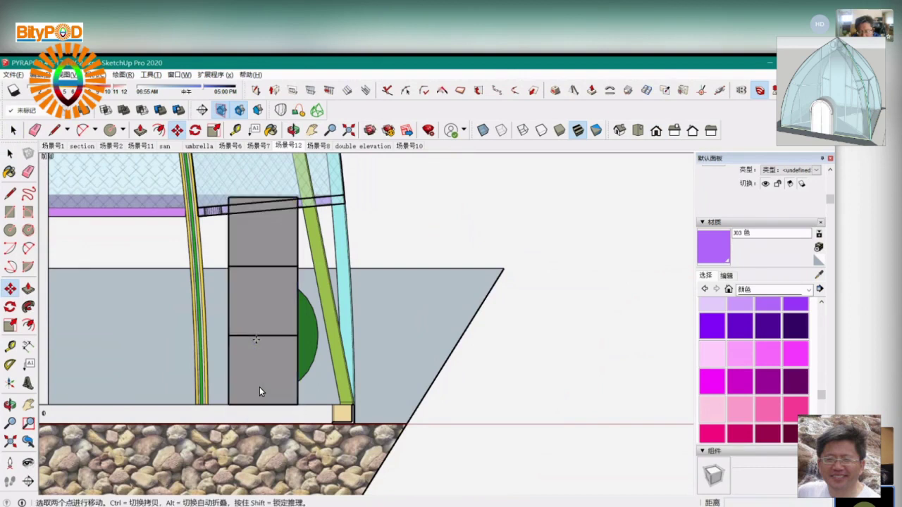
{"action": "key", "text": "space"}
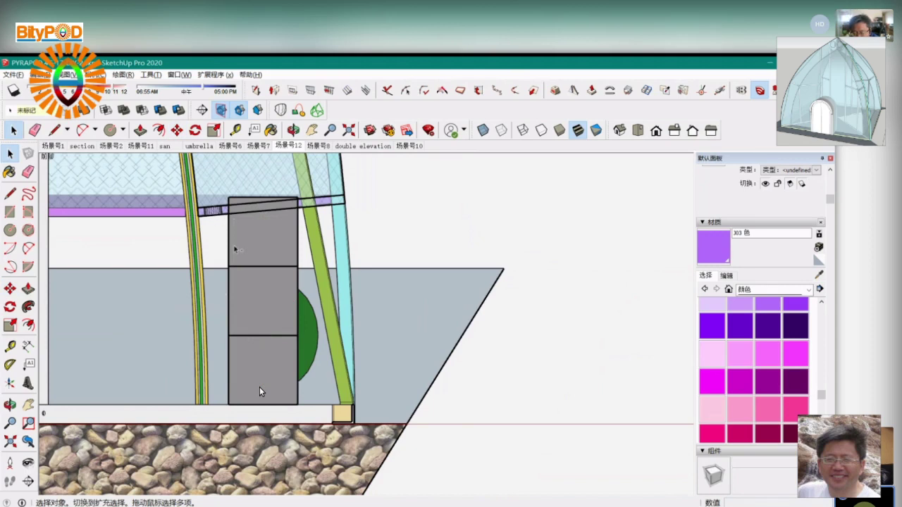
{"action": "key", "text": "ctrl+z"}
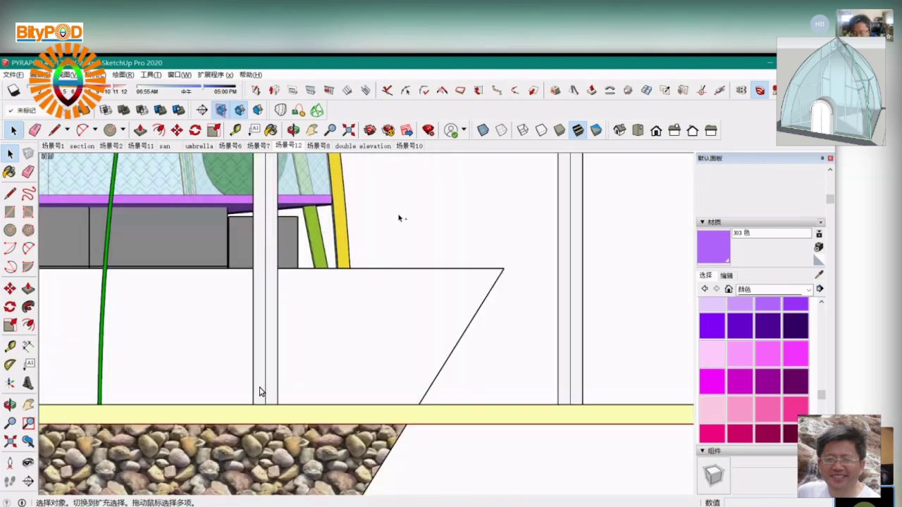
Cut the model with a section plane just in front of the dome and select that plane in the front view
{"action": "scroll", "coordinate": [393, 327], "scroll_direction": "down", "scroll_amount": 5}
{"action": "scroll", "coordinate": [393, 390], "scroll_direction": "down", "scroll_amount": 4}
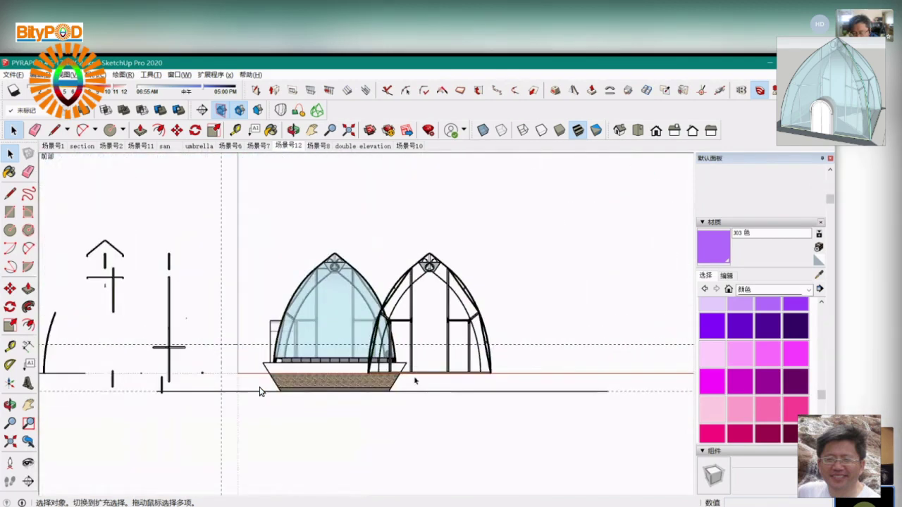
{"action": "mouse_move", "coordinate": [362, 425]}
{"action": "middle_mouse_down"}
{"action": "mouse_move", "coordinate": [439, 420]}
{"action": "mouse_move", "coordinate": [395, 394]}
{"action": "mouse_move", "coordinate": [355, 351]}
{"action": "mouse_move", "coordinate": [523, 304]}
{"action": "mouse_move", "coordinate": [491, 344]}
{"action": "middle_mouse_up"}
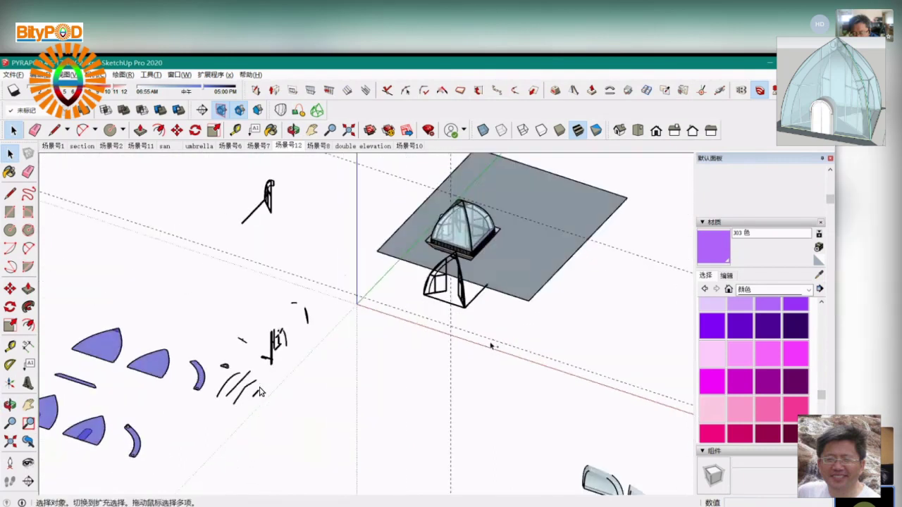
{"action": "key", "text": "Page_Down"}
{"action": "left_click", "coordinate": [656, 131]}
{"action": "scroll", "coordinate": [374, 361], "scroll_direction": "up", "scroll_amount": 8}
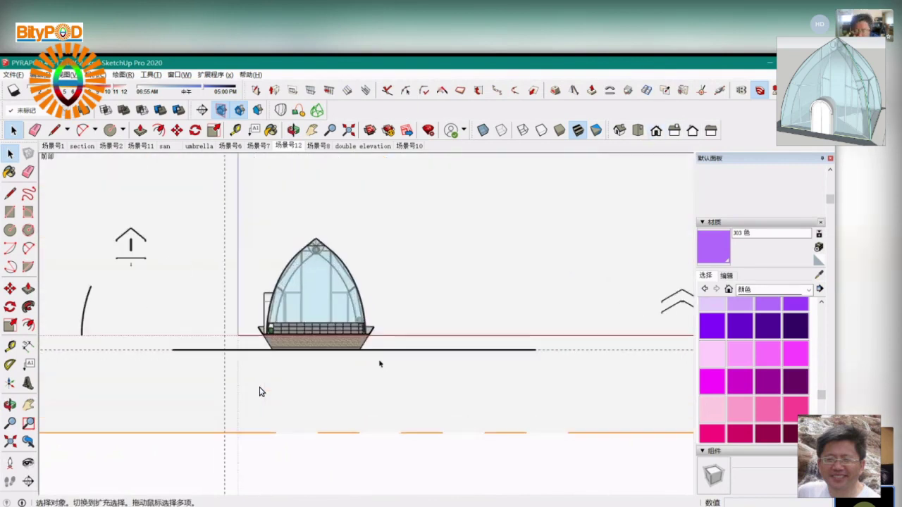
{"action": "scroll", "coordinate": [363, 338], "scroll_direction": "up", "scroll_amount": 6}
{"action": "scroll", "coordinate": [260, 392], "scroll_direction": "down", "scroll_amount": 8}
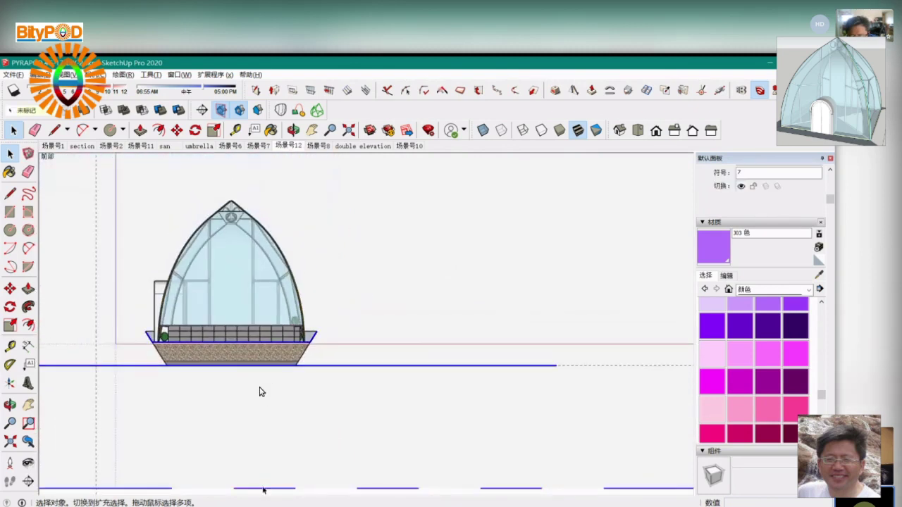
{"action": "scroll", "coordinate": [259, 391], "scroll_direction": "down", "scroll_amount": 3}
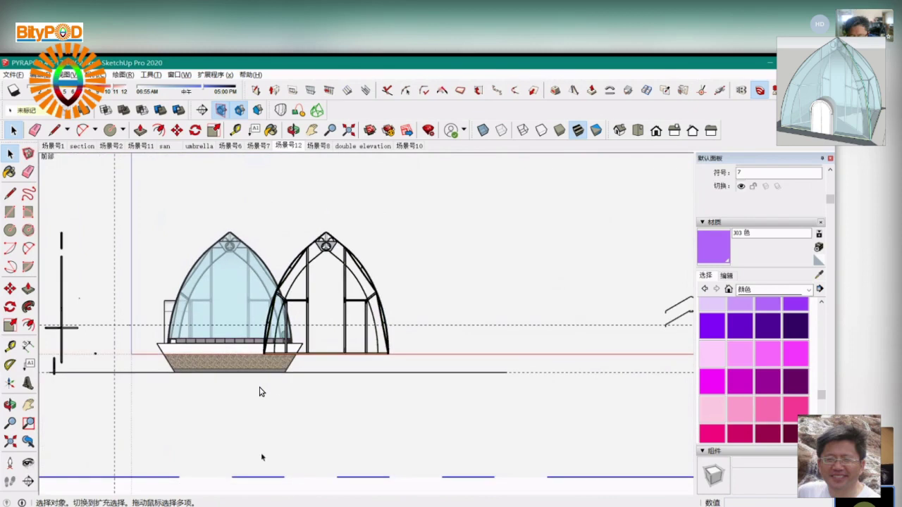
Move the selected section plane into the dome so it cuts through the side block wall and purple ledge
{"action": "scroll", "coordinate": [259, 392], "scroll_direction": "up", "scroll_amount": 10}
{"action": "scroll", "coordinate": [259, 392], "scroll_direction": "up", "scroll_amount": 3}
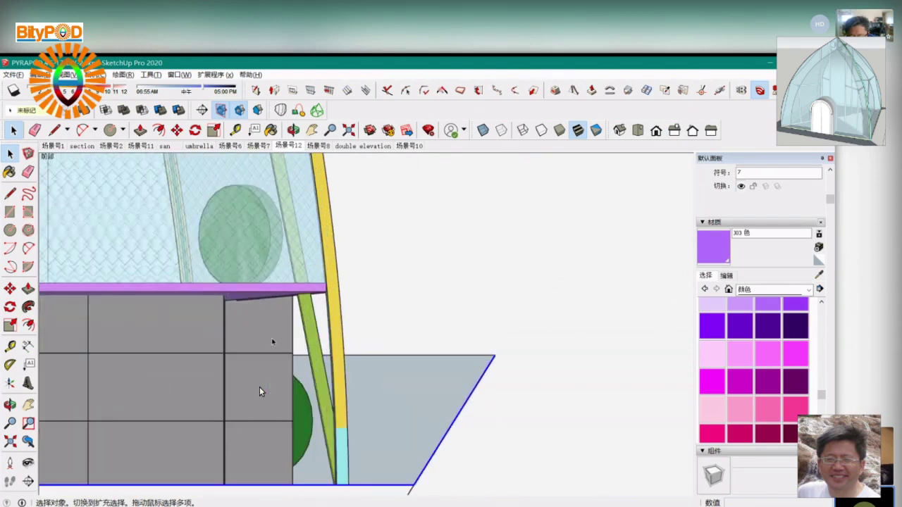
{"action": "middle_click_drag", "start_coordinate": [272, 341], "coordinate": [202, 432]}
{"action": "scroll", "coordinate": [259, 392], "scroll_direction": "down", "scroll_amount": 10}
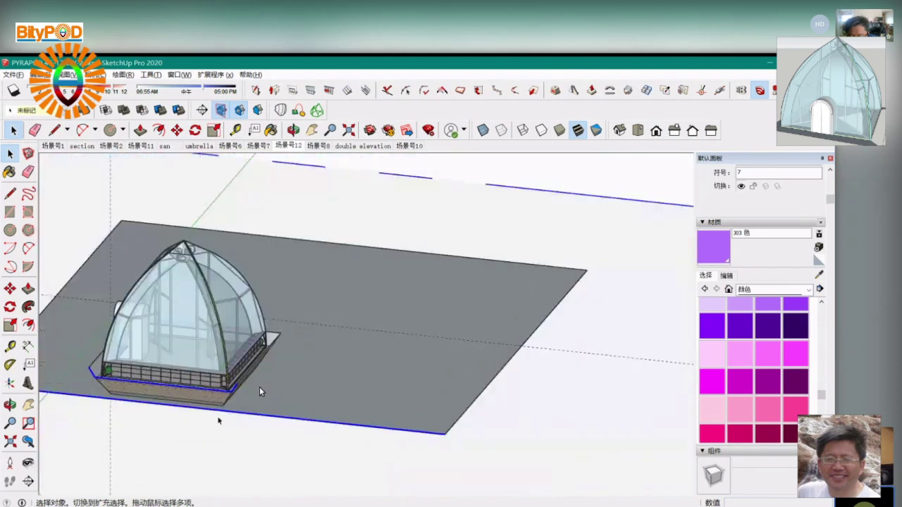
{"action": "scroll", "coordinate": [222, 415], "scroll_direction": "up", "scroll_amount": 4}
{"action": "key", "text": "m"}
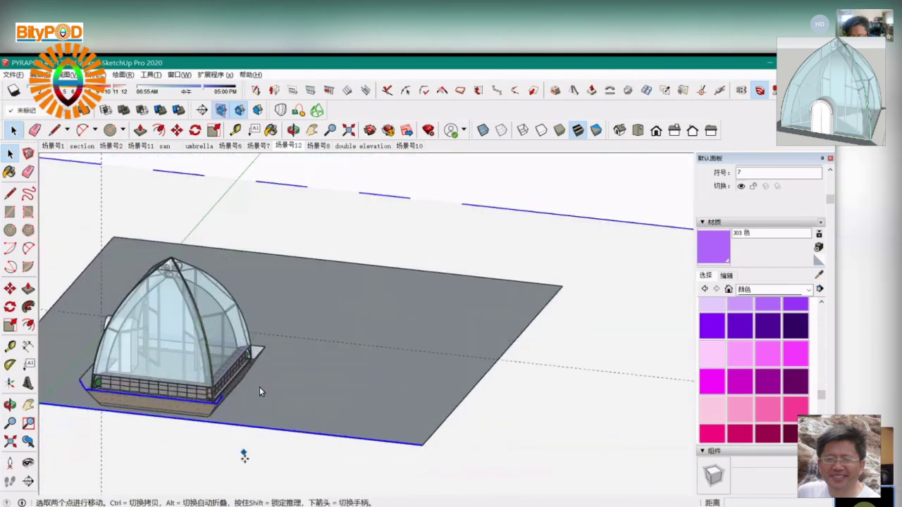
{"action": "left_click", "coordinate": [656, 130]}
{"action": "scroll", "coordinate": [395, 395], "scroll_direction": "up", "scroll_amount": 6}
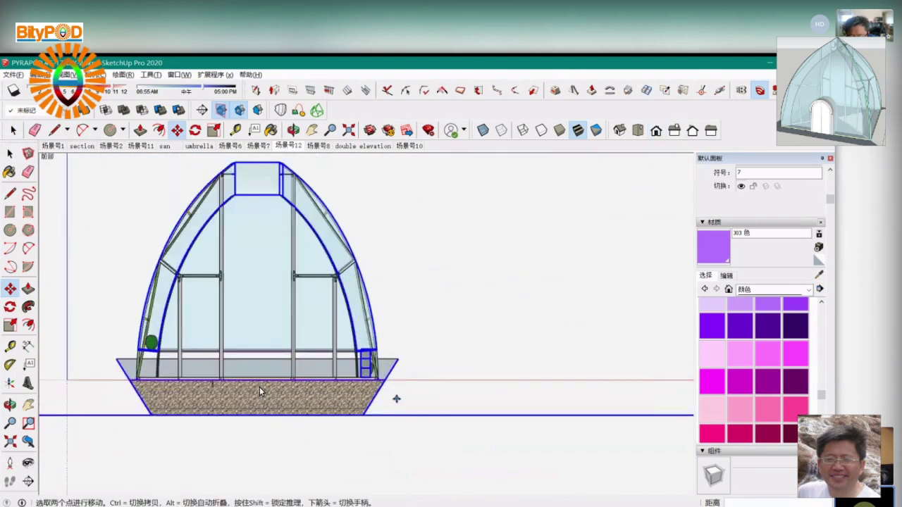
{"action": "key", "text": "space"}
{"action": "scroll", "coordinate": [384, 335], "scroll_direction": "up", "scroll_amount": 8}
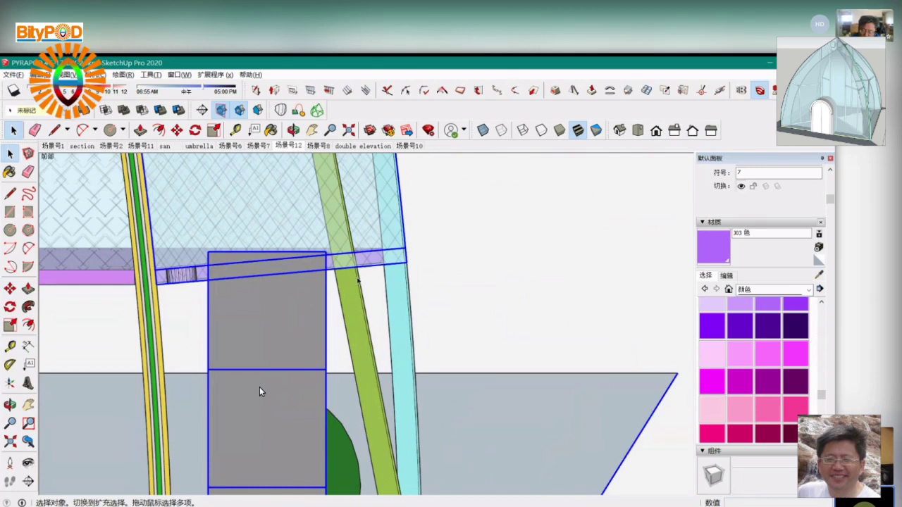
Draw a line about 3 5/8" long across the underside of the purple ledge, inward from its outer edge
{"action": "key", "text": "o"}
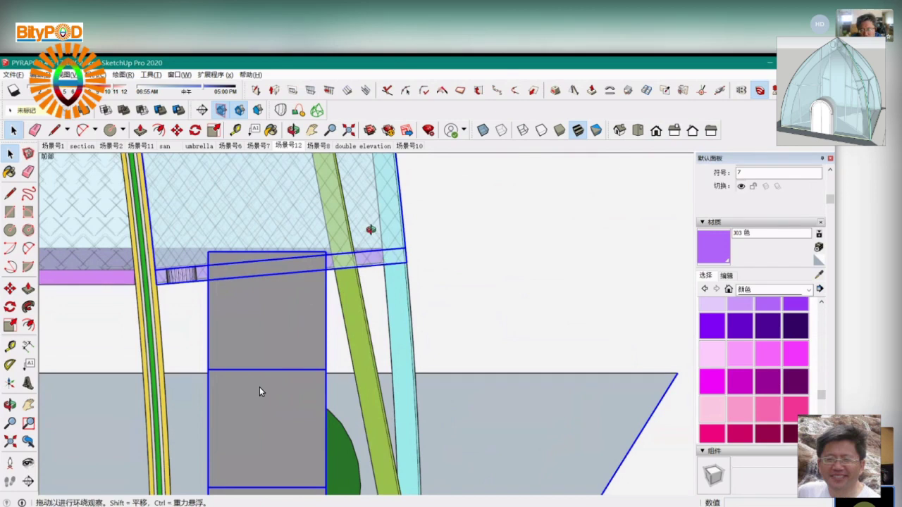
{"action": "left_click_drag", "start_coordinate": [372, 235], "coordinate": [380, 246]}
{"action": "scroll", "coordinate": [381, 247], "scroll_direction": "down", "scroll_amount": 3}
{"action": "key", "text": "space"}
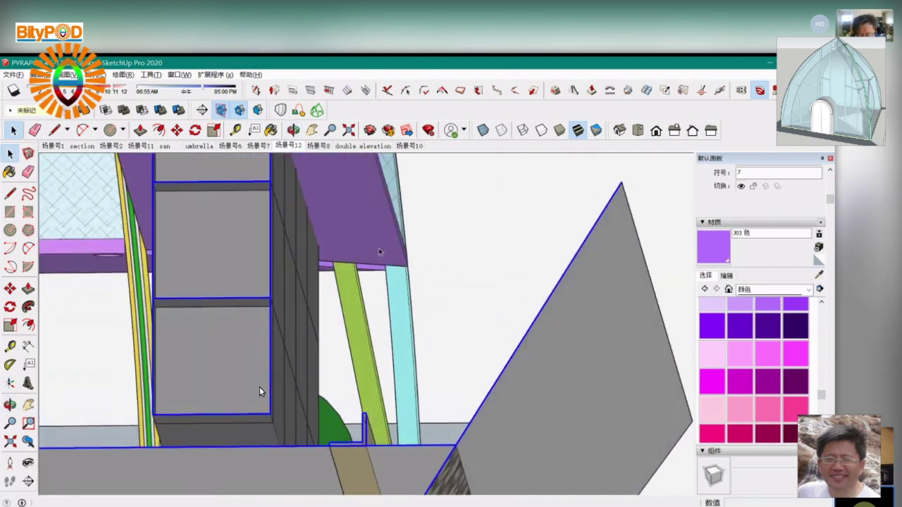
{"action": "scroll", "coordinate": [392, 242], "scroll_direction": "up", "scroll_amount": 6}
{"action": "key", "text": "l"}
{"action": "left_click", "coordinate": [382, 223]}
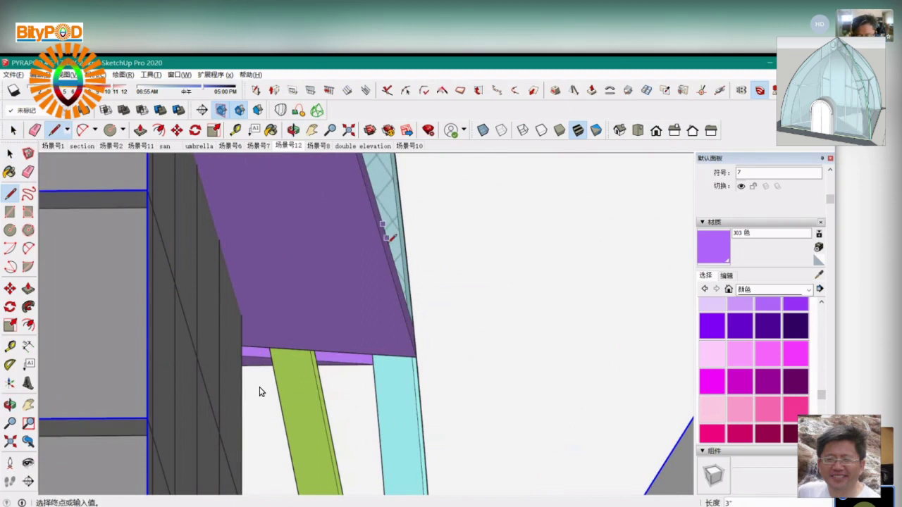
{"action": "left_click", "coordinate": [385, 252]}
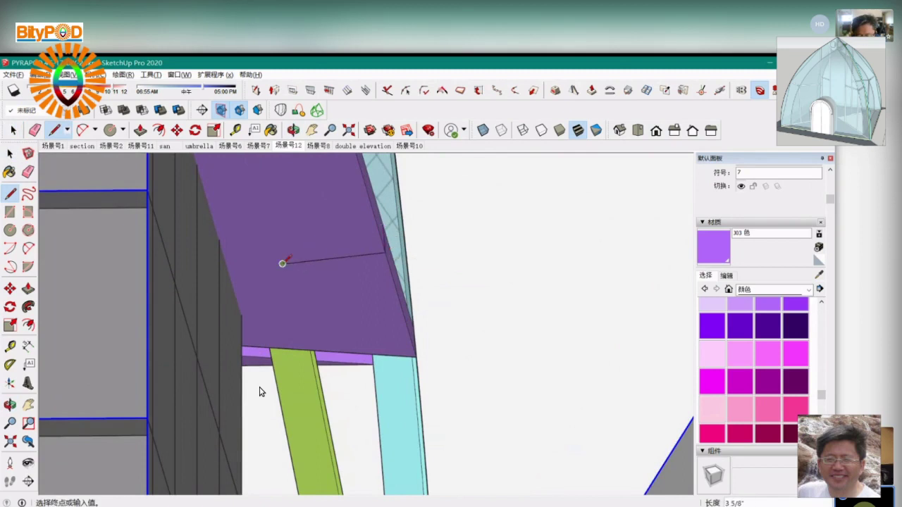
{"action": "left_click", "coordinate": [282, 264]}
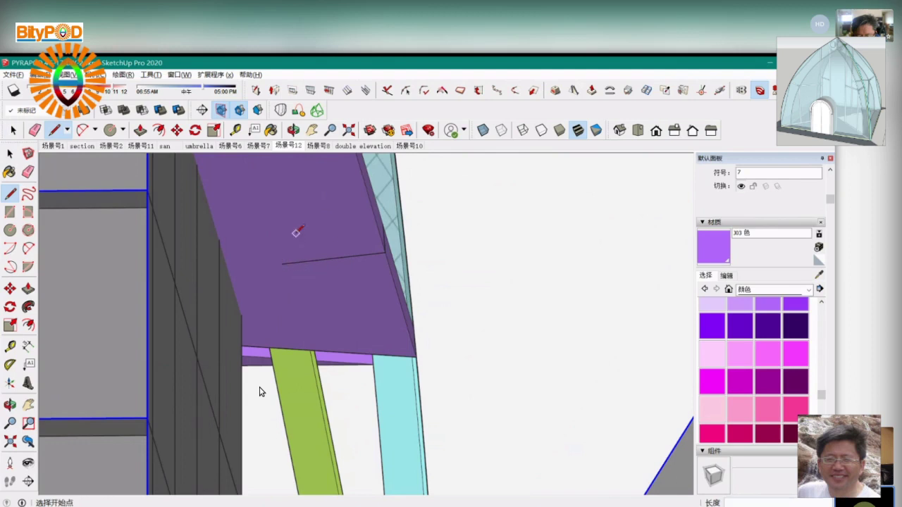
Draw a second line on the purple ledge's underside, running lengthwise across the existing crosswise line
{"action": "left_click", "coordinate": [305, 204]}
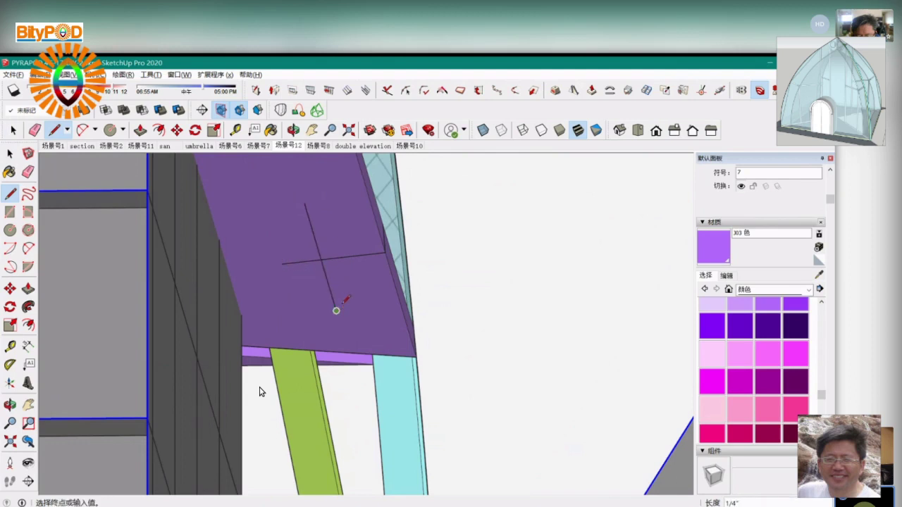
{"action": "left_click", "coordinate": [336, 310]}
{"action": "key", "text": "space"}
Move the lengthwise line about 1 5/16" along the crosswise line toward the ledge's outer edge
{"action": "left_click", "coordinate": [318, 258]}
{"action": "key", "text": "m"}
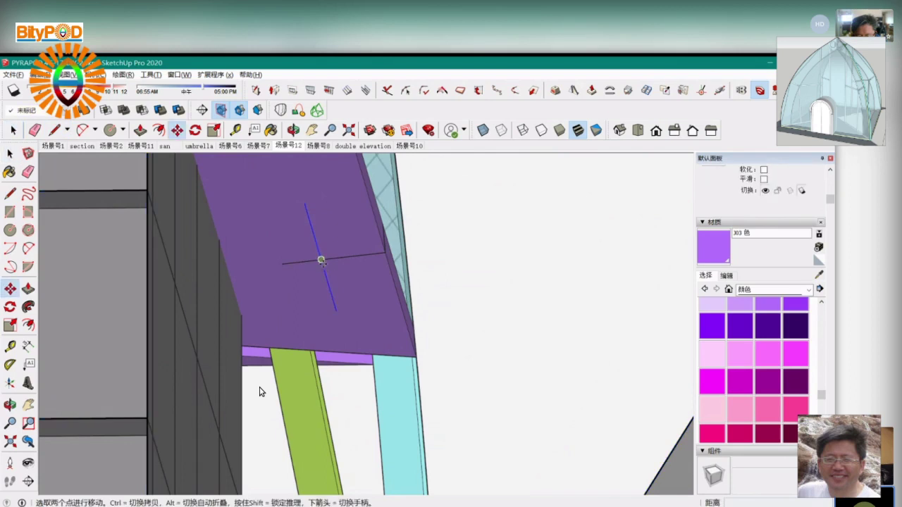
{"action": "left_click", "coordinate": [321, 259]}
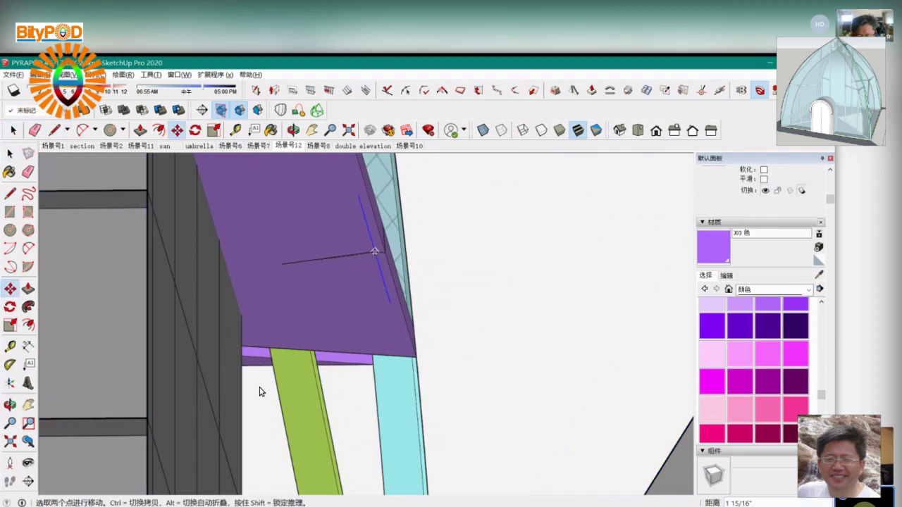
{"action": "mouse_move", "coordinate": [353, 261]}
{"action": "middle_mouse_down"}
{"action": "mouse_move", "coordinate": [358, 281]}
{"action": "mouse_move", "coordinate": [364, 264]}
{"action": "middle_mouse_up"}
{"action": "scroll", "coordinate": [363, 233], "scroll_direction": "up", "scroll_amount": 1}
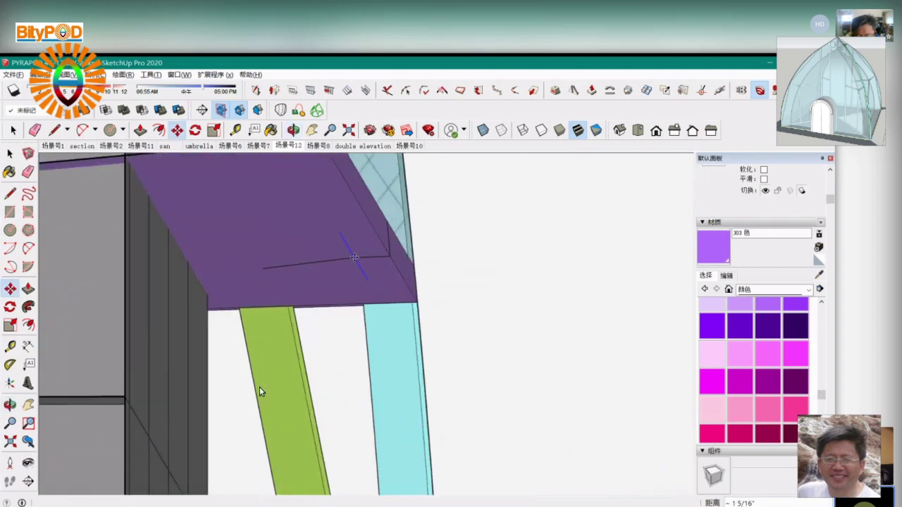
{"action": "mouse_move", "coordinate": [312, 255]}
{"action": "middle_mouse_down"}
{"action": "mouse_move", "coordinate": [310, 233]}
{"action": "mouse_move", "coordinate": [312, 250]}
{"action": "middle_mouse_up"}
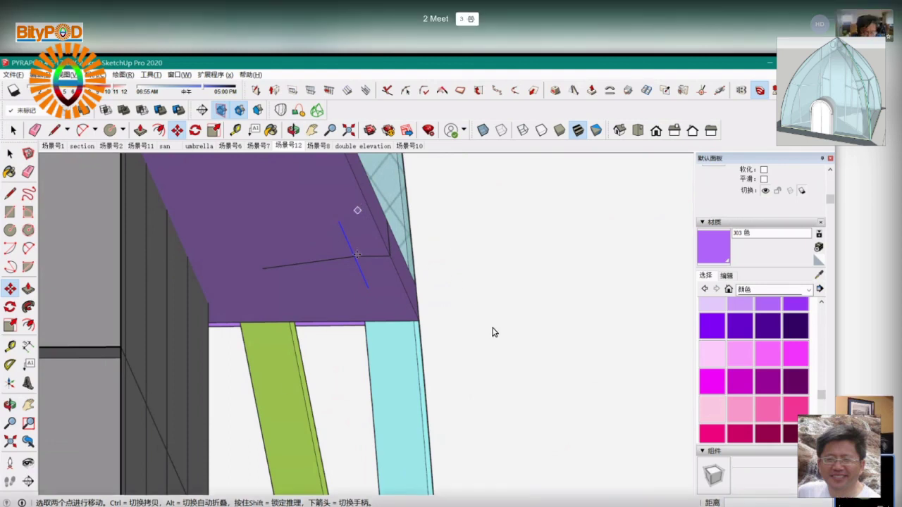
Open the glass dome panel with its purple ledge for editing in the front section view and select its geometry
{"action": "mouse_move", "coordinate": [491, 332]}
{"action": "middle_mouse_down"}
{"action": "mouse_move", "coordinate": [504, 374]}
{"action": "mouse_move", "coordinate": [561, 478]}
{"action": "mouse_move", "coordinate": [585, 424]}
{"action": "mouse_move", "coordinate": [559, 411]}
{"action": "mouse_move", "coordinate": [563, 369]}
{"action": "middle_mouse_up"}
{"action": "scroll", "coordinate": [558, 409], "scroll_direction": "down", "scroll_amount": 5}
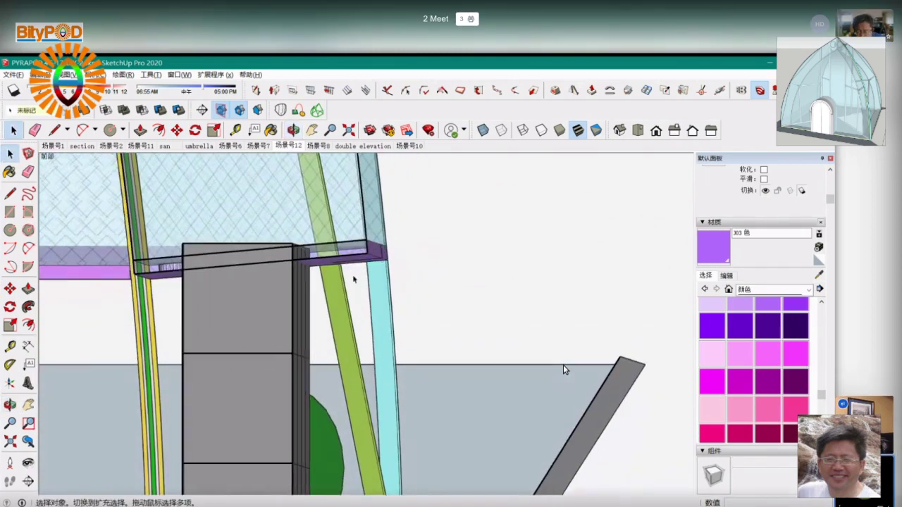
{"action": "scroll", "coordinate": [563, 369], "scroll_direction": "up", "scroll_amount": 3}
{"action": "scroll", "coordinate": [563, 369], "scroll_direction": "up", "scroll_amount": 1}
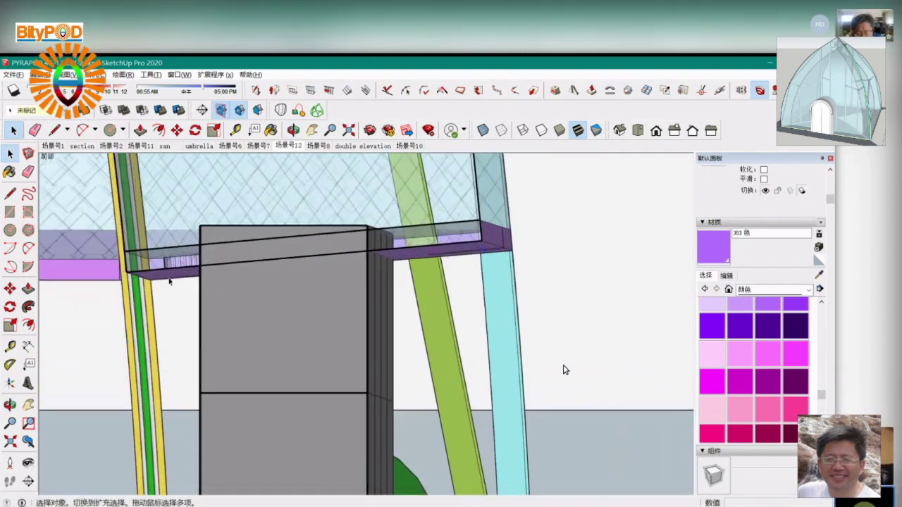
{"action": "double_click", "coordinate": [169, 280]}
{"action": "middle_click_drag", "start_coordinate": [331, 287], "coordinate": [343, 294]}
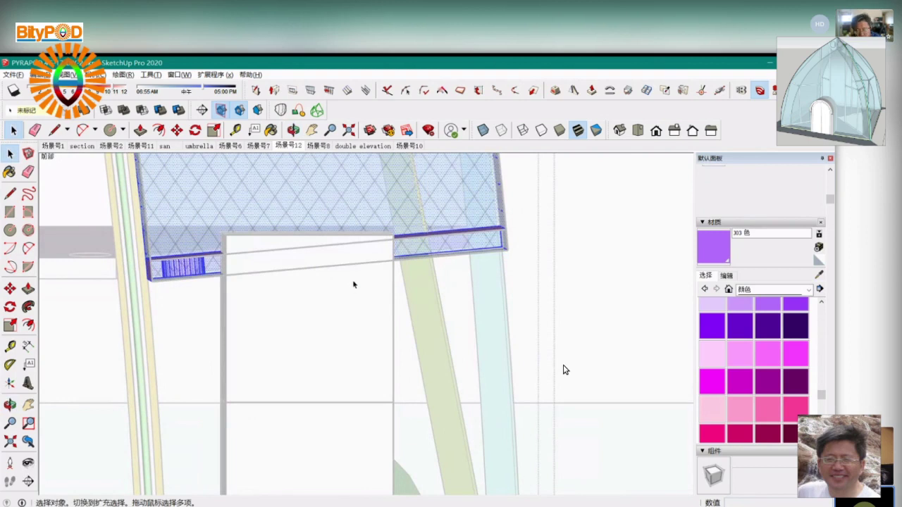
{"action": "left_click", "coordinate": [282, 502]}
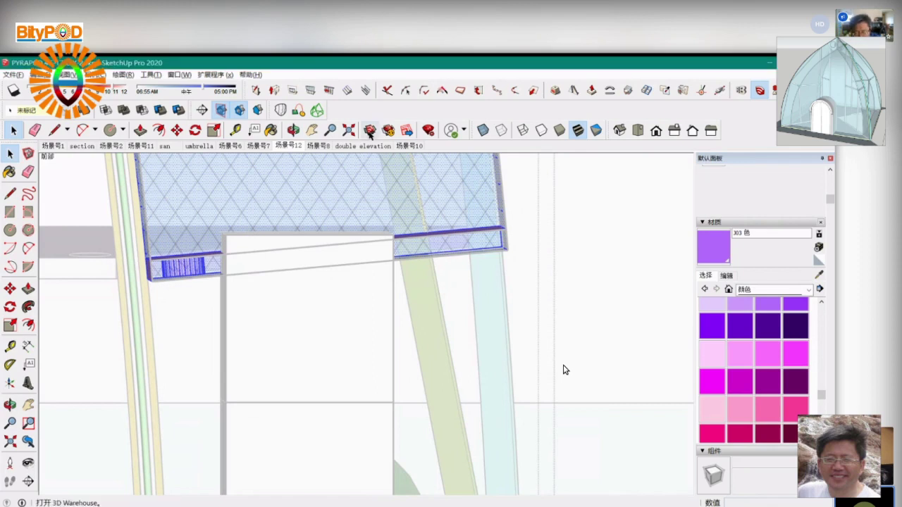
Examine the full height of the block wall against the sloped ledge and leave the panel's editing mode
{"action": "scroll", "coordinate": [302, 312], "scroll_direction": "down", "scroll_amount": 5}
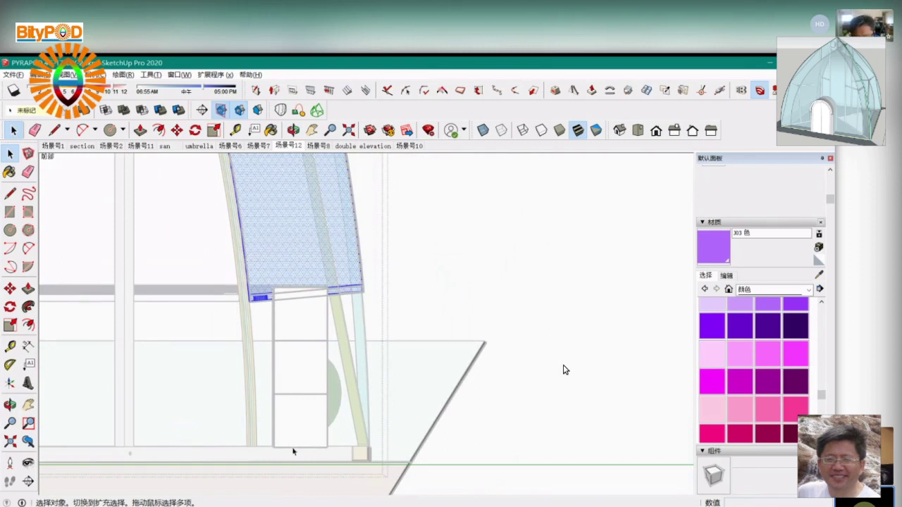
{"action": "key", "text": "o"}
{"action": "mouse_move", "coordinate": [284, 379]}
{"action": "left_mouse_down"}
{"action": "mouse_move", "coordinate": [301, 346]}
{"action": "mouse_move", "coordinate": [340, 332]}
{"action": "left_mouse_up"}
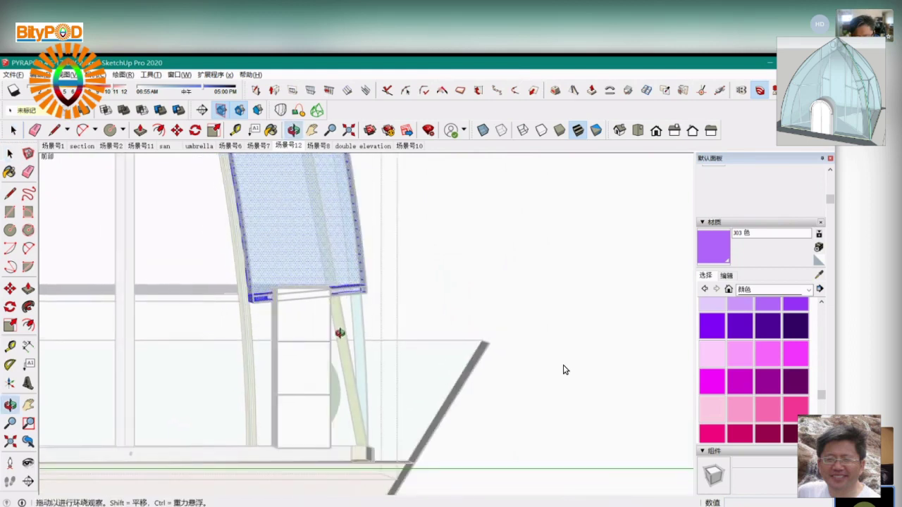
{"action": "key", "text": "space"}
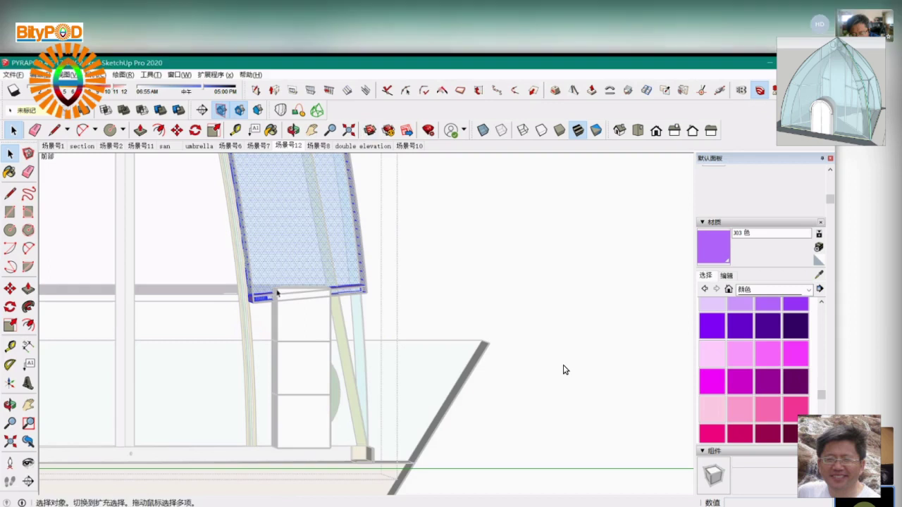
{"action": "scroll", "coordinate": [277, 292], "scroll_direction": "up", "scroll_amount": 5}
{"action": "mouse_move", "coordinate": [254, 303]}
{"action": "middle_mouse_down"}
{"action": "mouse_move", "coordinate": [269, 291]}
{"action": "mouse_move", "coordinate": [288, 354]}
{"action": "middle_mouse_up"}
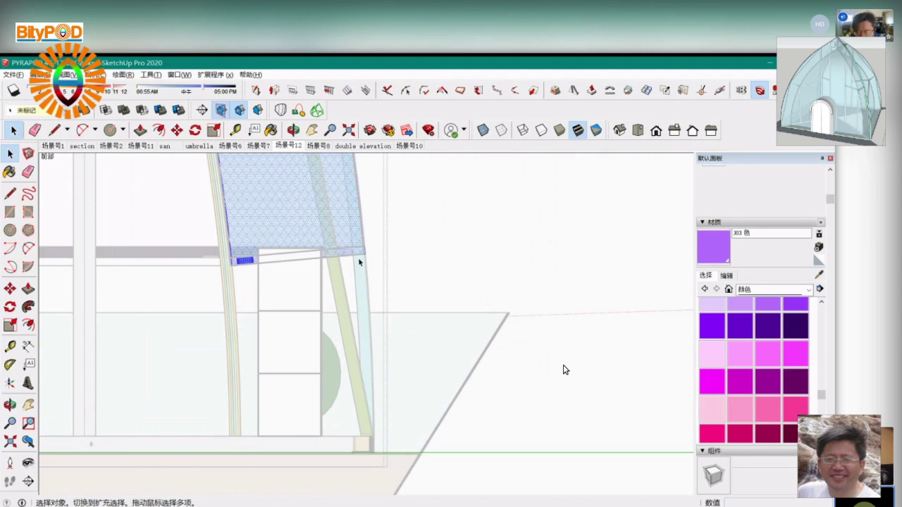
{"action": "scroll", "coordinate": [259, 266], "scroll_direction": "up", "scroll_amount": 3}
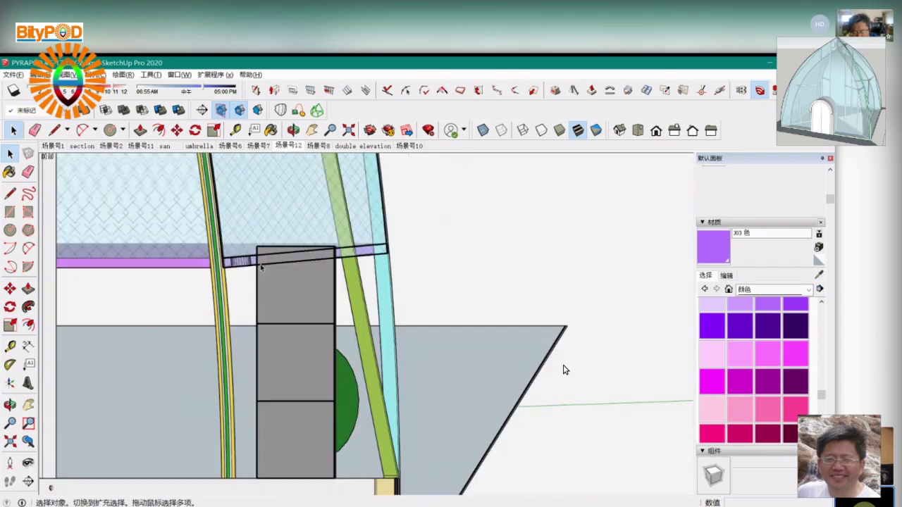
Try drawing a triangular wedge face under the sloped ledge from its lower inner corner, and undo it
{"action": "key", "text": "l"}
{"action": "left_click", "coordinate": [226, 266]}
{"action": "left_click", "coordinate": [379, 266]}
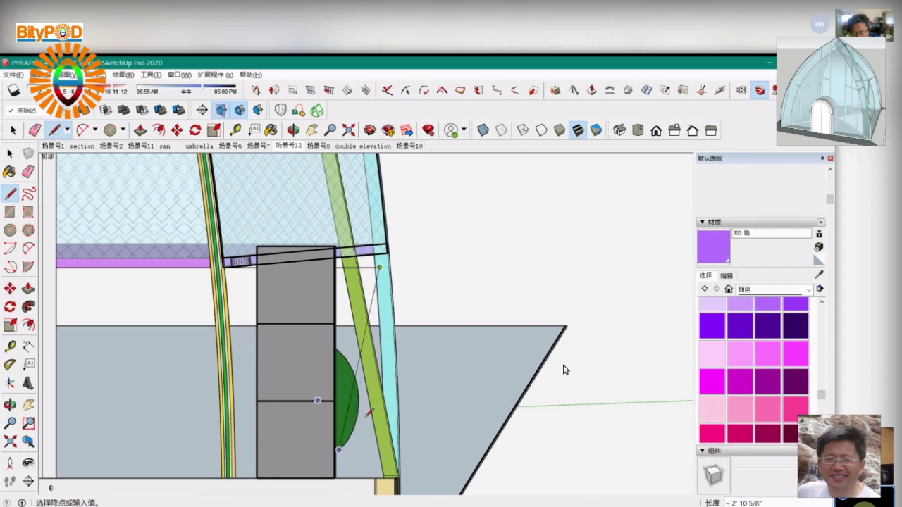
{"action": "left_click", "coordinate": [379, 251]}
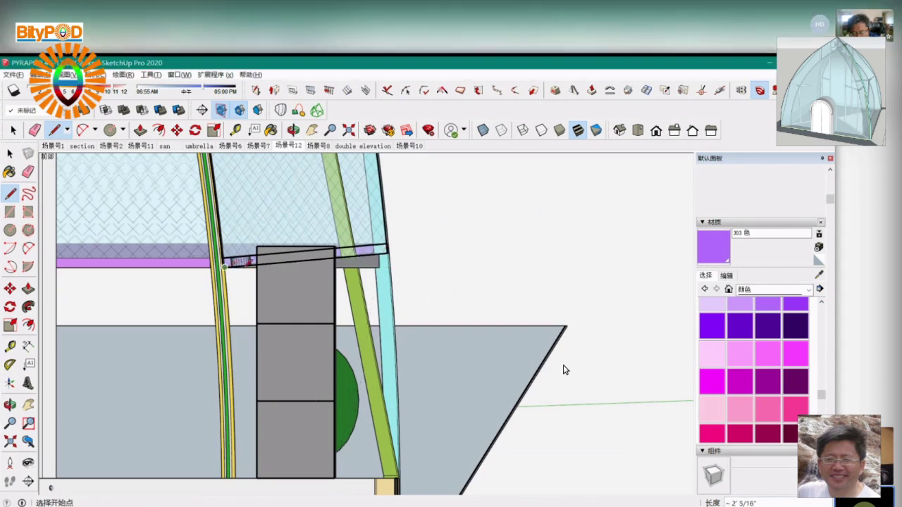
{"action": "key", "text": "space"}
{"action": "key", "text": "p"}
{"action": "left_click", "coordinate": [365, 268]}
{"action": "middle_click_drag", "start_coordinate": [563, 369], "coordinate": [564, 370]}
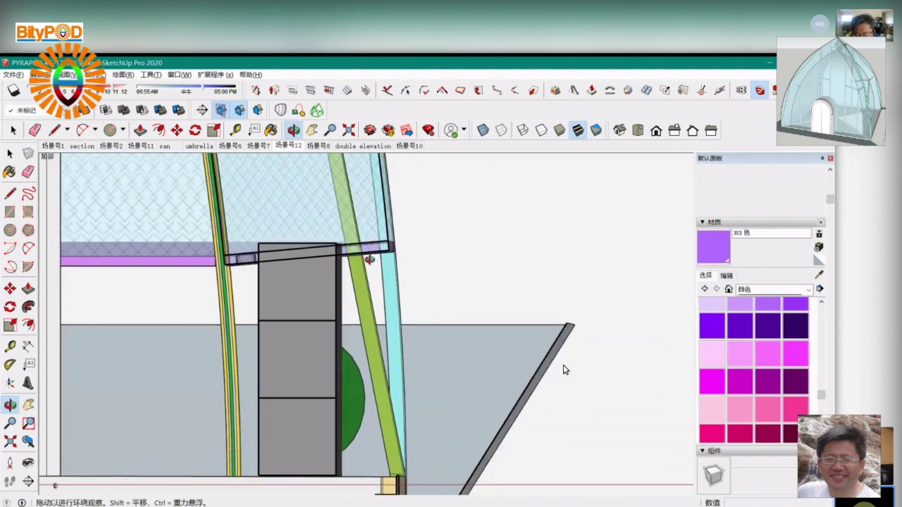
{"action": "key", "text": "p"}
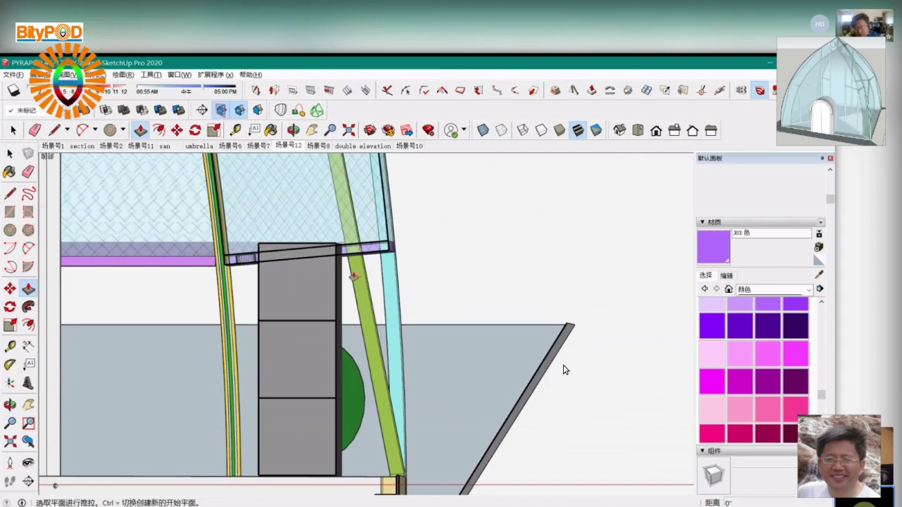
Draw a triangular wedge under the sloped ledge: a horizontal line from its lower inner corner, a short vertical, and a sloped closing line about 1' 5 7/8" long
{"action": "key", "text": "l"}
{"action": "scroll", "coordinate": [227, 264], "scroll_direction": "up", "scroll_amount": 2}
{"action": "left_click", "coordinate": [228, 265]}
{"action": "left_click", "coordinate": [432, 265]}
{"action": "left_click", "coordinate": [433, 244]}
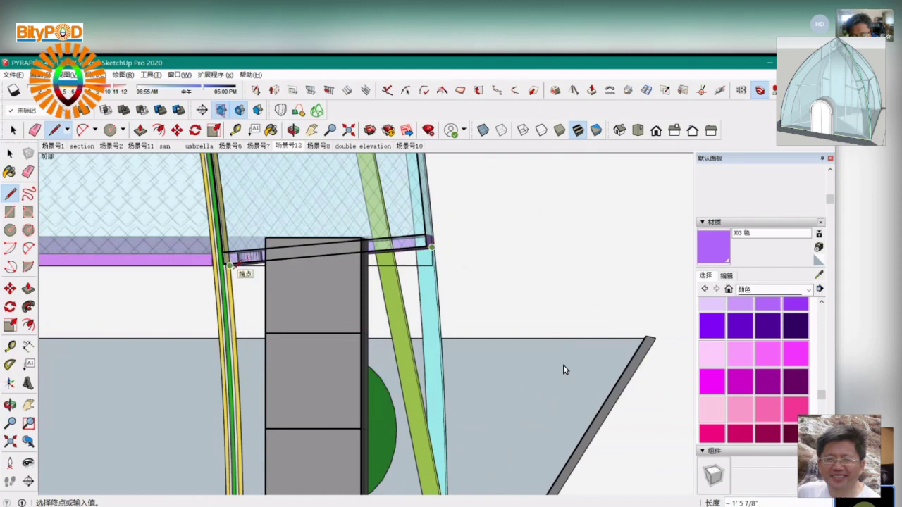
{"action": "left_click", "coordinate": [231, 266]}
{"action": "key", "text": "space"}
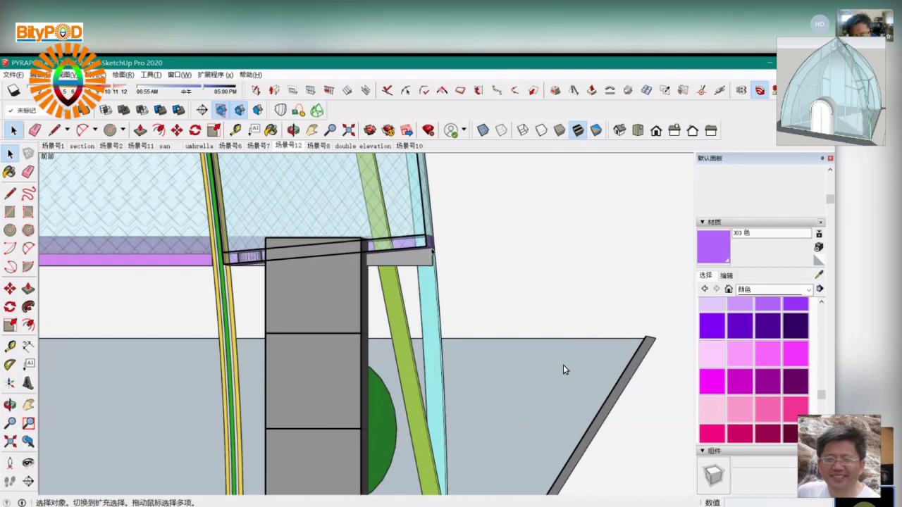
Check the wedge beneath the ledge from several angles, select its face and edges, and remove it
{"action": "middle_click_drag", "start_coordinate": [418, 241], "coordinate": [285, 265]}
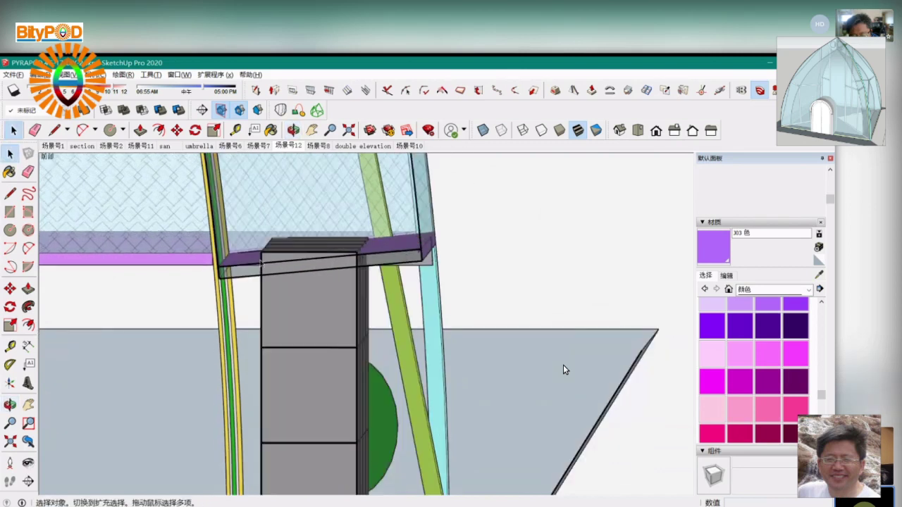
{"action": "middle_click_drag", "start_coordinate": [268, 257], "coordinate": [270, 250]}
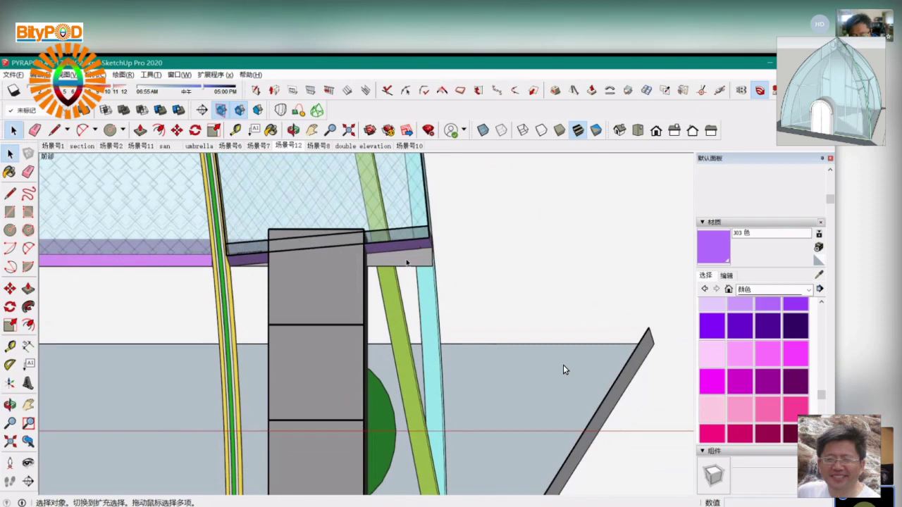
{"action": "left_click", "coordinate": [428, 263]}
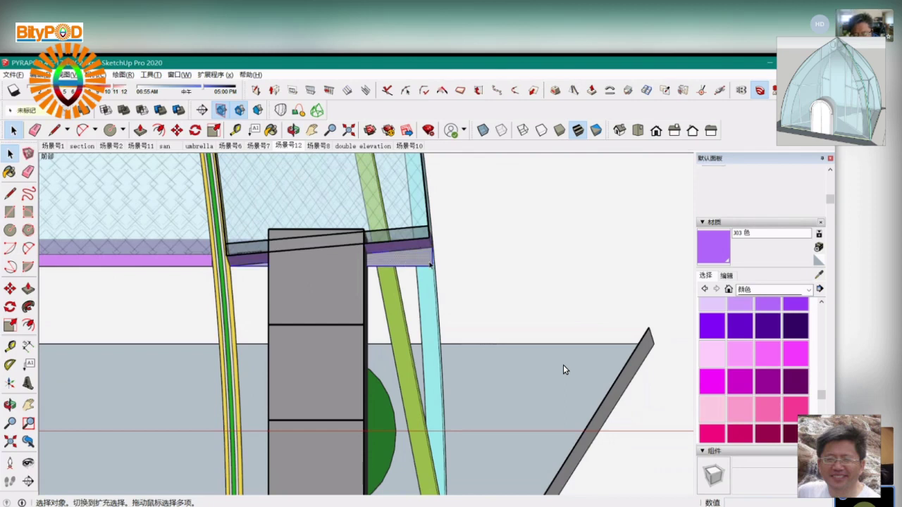
{"action": "middle_click_drag", "start_coordinate": [216, 267], "coordinate": [216, 266]}
{"action": "middle_click_drag", "start_coordinate": [377, 271], "coordinate": [381, 261]}
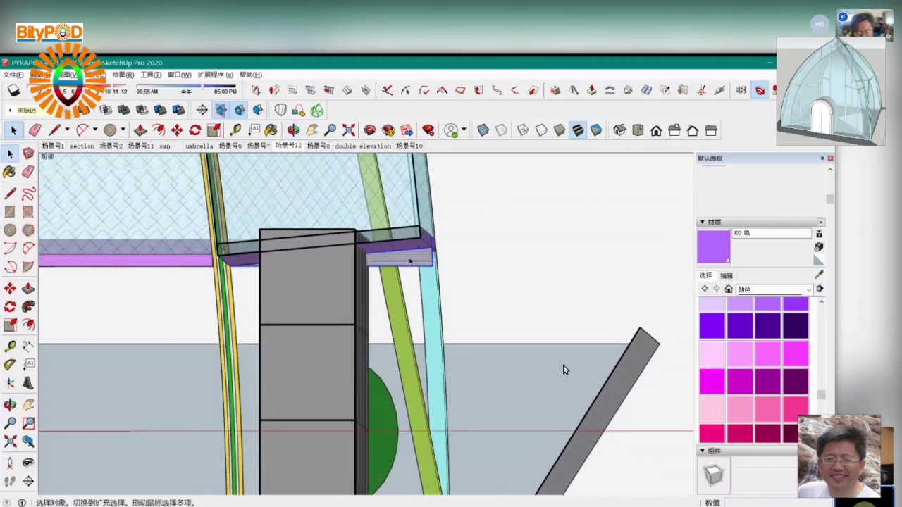
{"action": "mouse_move", "coordinate": [410, 261]}
{"action": "middle_mouse_down"}
{"action": "mouse_move", "coordinate": [410, 242]}
{"action": "mouse_move", "coordinate": [370, 245]}
{"action": "mouse_move", "coordinate": [305, 398]}
{"action": "middle_mouse_up"}
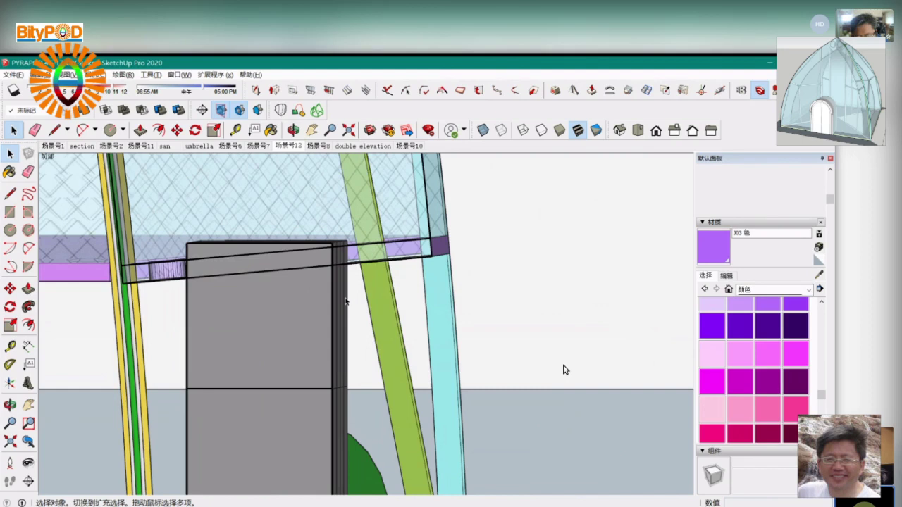
Examine how the top of the block wall passes through the sloped purple ledge in the section view
{"action": "middle_click_drag", "start_coordinate": [358, 262], "coordinate": [237, 263]}
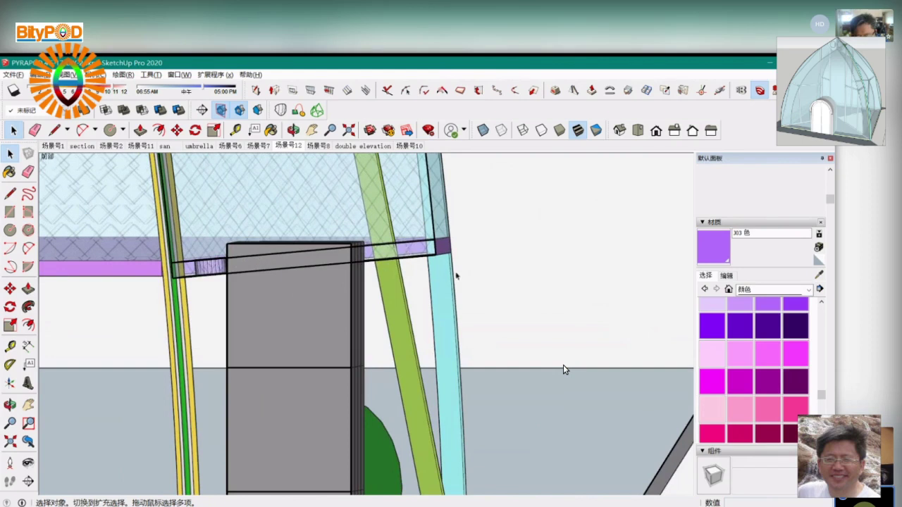
{"action": "middle_click_drag", "start_coordinate": [247, 285], "coordinate": [291, 306]}
{"action": "key", "text": "space"}
{"action": "scroll", "coordinate": [292, 286], "scroll_direction": "up", "scroll_amount": 3}
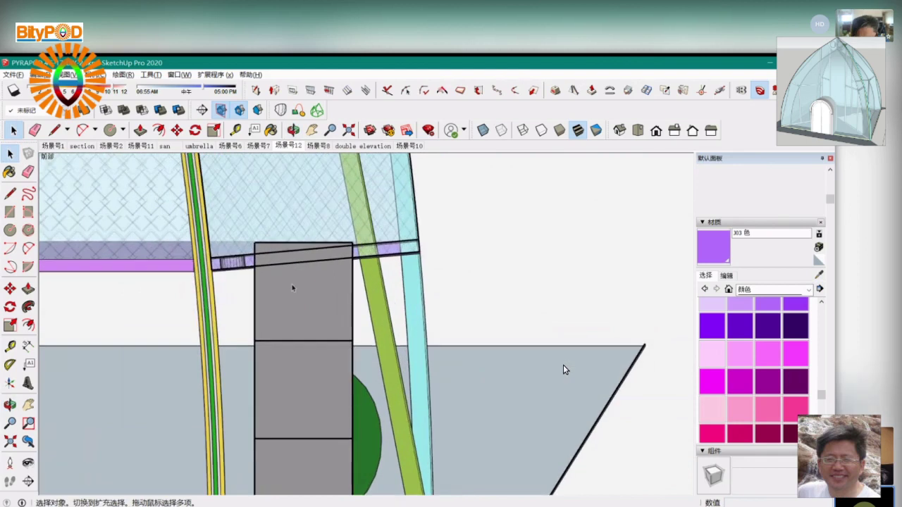
{"action": "scroll", "coordinate": [334, 403], "scroll_direction": "down", "scroll_amount": 1}
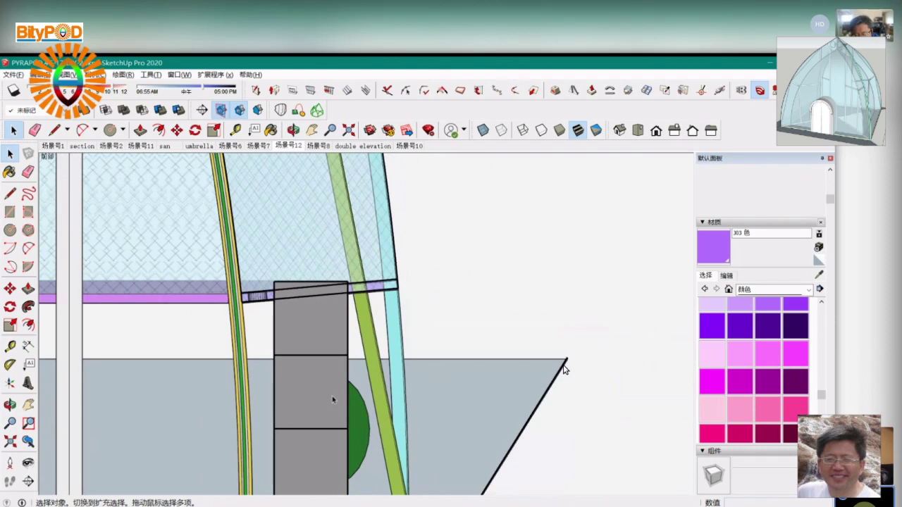
{"action": "scroll", "coordinate": [281, 250], "scroll_direction": "up", "scroll_amount": 1}
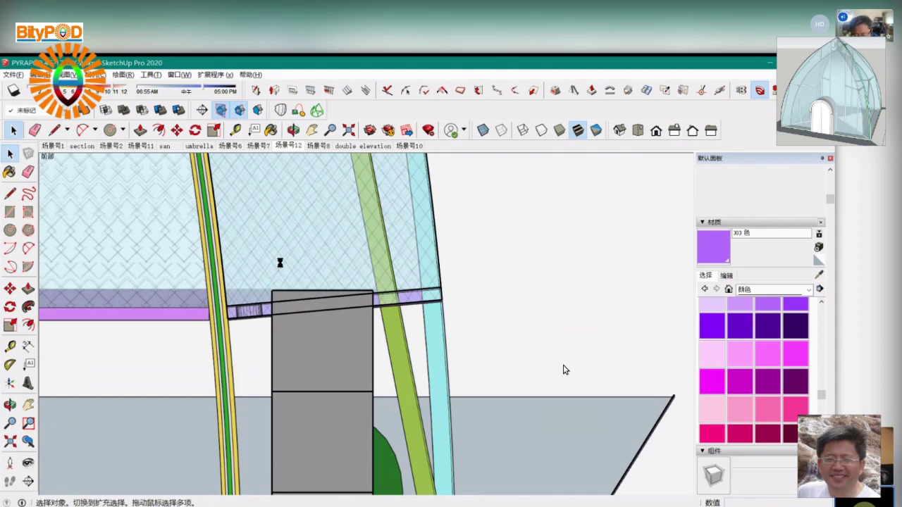
{"action": "middle_click_drag", "start_coordinate": [290, 285], "coordinate": [350, 318]}
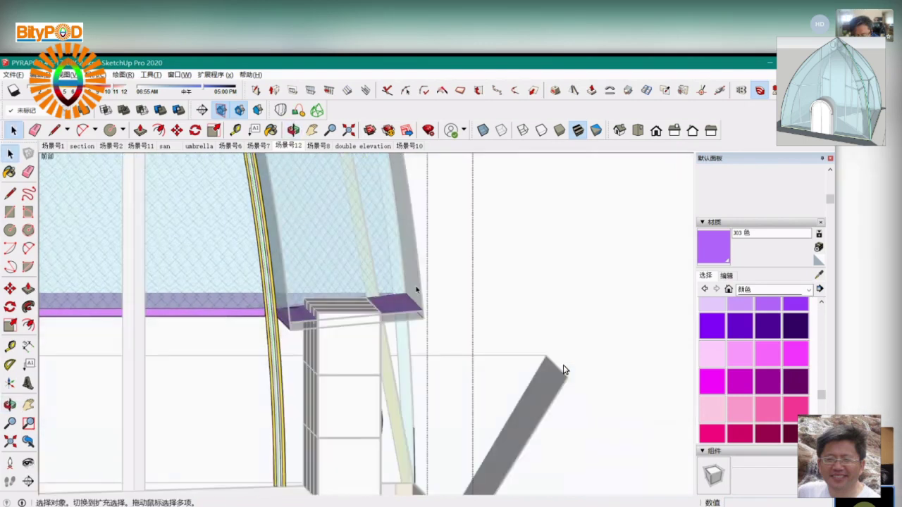
{"action": "scroll", "coordinate": [417, 288], "scroll_direction": "up", "scroll_amount": 3}
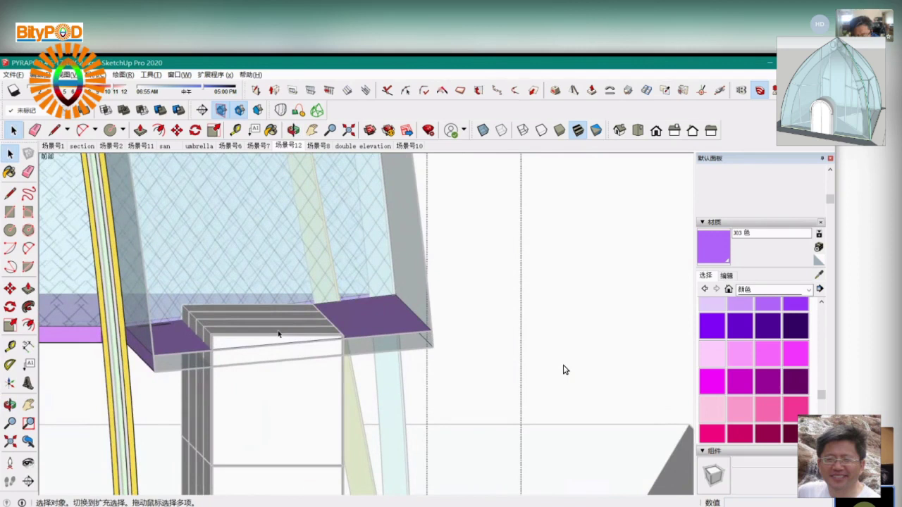
{"action": "scroll", "coordinate": [224, 354], "scroll_direction": "up", "scroll_amount": 2}
{"action": "middle_click_drag", "start_coordinate": [191, 365], "coordinate": [177, 355]}
{"action": "middle_click_drag", "start_coordinate": [178, 355], "coordinate": [176, 352]}
{"action": "middle_click_drag", "start_coordinate": [180, 353], "coordinate": [113, 338]}
Examine the dome's corner from outside and below, where the purple ledges meet the yellow rib above the block wall
{"action": "middle_click_drag", "start_coordinate": [286, 314], "coordinate": [356, 342]}
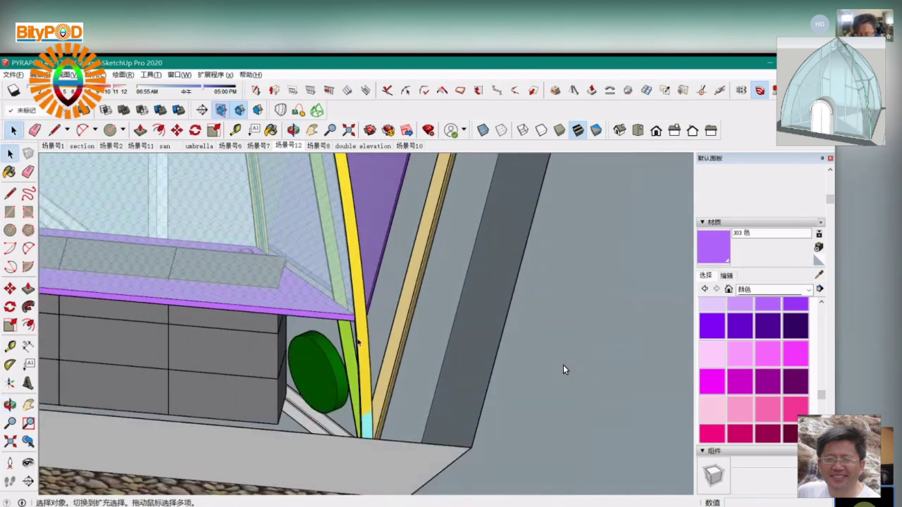
{"action": "middle_click_drag", "start_coordinate": [563, 369], "coordinate": [564, 369]}
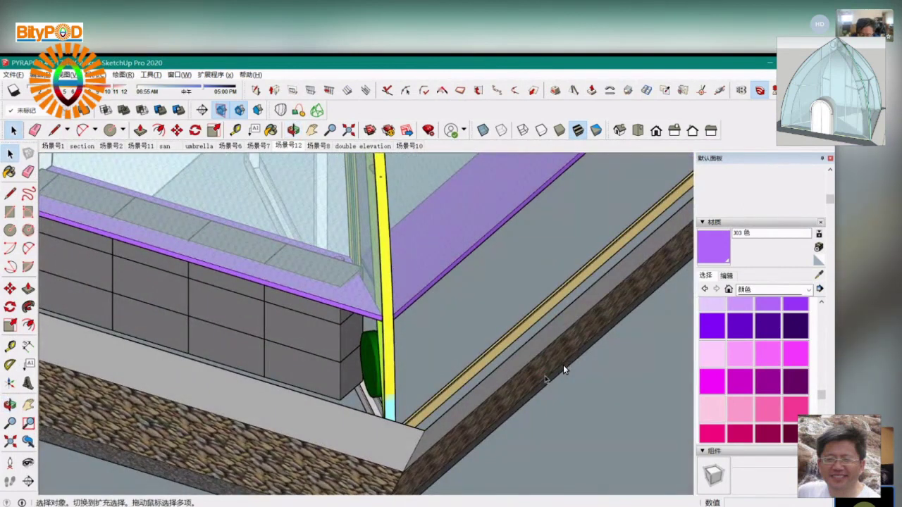
{"action": "middle_click_drag", "start_coordinate": [563, 369], "coordinate": [564, 369]}
{"action": "mouse_move", "coordinate": [316, 268]}
{"action": "middle_mouse_down"}
{"action": "mouse_move", "coordinate": [459, 282]}
{"action": "mouse_move", "coordinate": [502, 248]}
{"action": "mouse_move", "coordinate": [487, 260]}
{"action": "middle_mouse_up"}
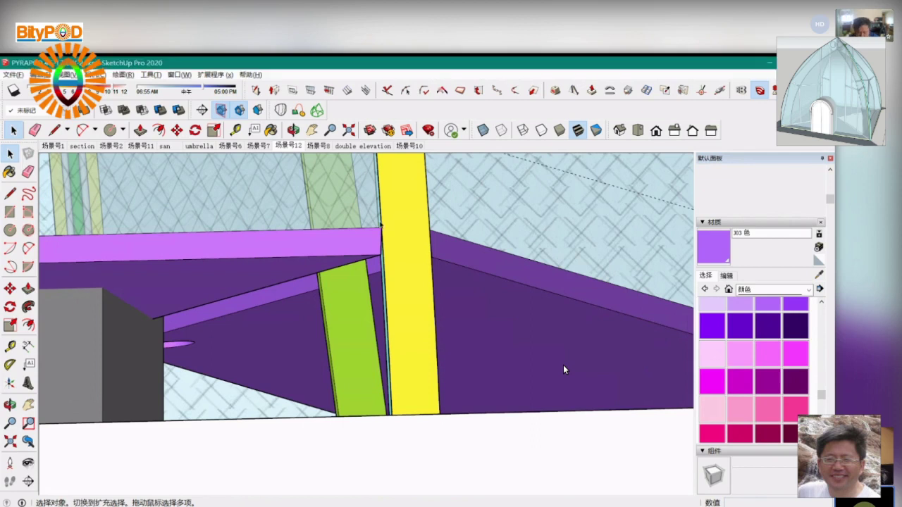
{"action": "middle_click_drag", "start_coordinate": [398, 312], "coordinate": [274, 291]}
Open the glass dome panel with its purple ledge for editing, select its connected faces, and inspect the ledge around the wall
{"action": "double_click", "coordinate": [274, 290]}
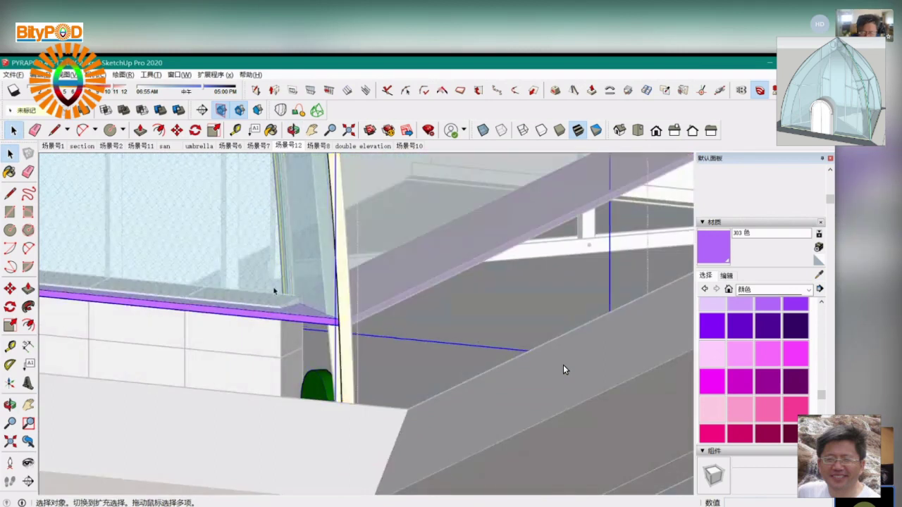
{"action": "left_click", "coordinate": [274, 290]}
{"action": "middle_click_drag", "start_coordinate": [275, 290], "coordinate": [464, 353]}
{"action": "scroll", "coordinate": [458, 312], "scroll_direction": "up", "scroll_amount": 6}
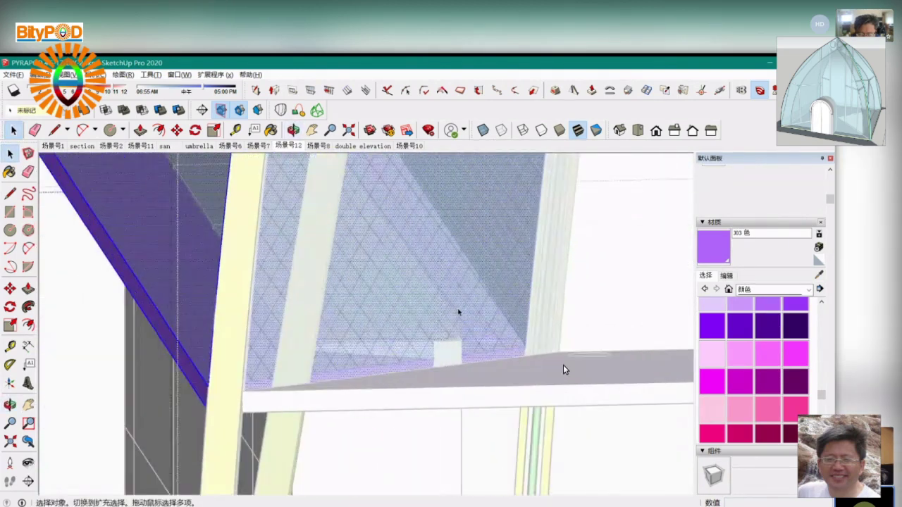
{"action": "middle_click_drag", "start_coordinate": [458, 345], "coordinate": [275, 336]}
{"action": "scroll", "coordinate": [271, 346], "scroll_direction": "up", "scroll_amount": 2}
{"action": "scroll", "coordinate": [224, 333], "scroll_direction": "down", "scroll_amount": 3}
{"action": "mouse_move", "coordinate": [224, 331]}
{"action": "middle_mouse_down"}
{"action": "mouse_move", "coordinate": [611, 338]}
{"action": "mouse_move", "coordinate": [364, 346]}
{"action": "mouse_move", "coordinate": [461, 329]}
{"action": "mouse_move", "coordinate": [421, 360]}
{"action": "mouse_move", "coordinate": [312, 357]}
{"action": "mouse_move", "coordinate": [353, 346]}
{"action": "mouse_move", "coordinate": [381, 389]}
{"action": "mouse_move", "coordinate": [389, 376]}
{"action": "mouse_move", "coordinate": [427, 373]}
{"action": "middle_mouse_up"}
{"action": "scroll", "coordinate": [421, 360], "scroll_direction": "up", "scroll_amount": 2}
{"action": "scroll", "coordinate": [351, 348], "scroll_direction": "up", "scroll_amount": 2}
Draw a line on the purple ledge starting at its side edge and running perpendicular to that edge
{"action": "key", "text": "F3"}
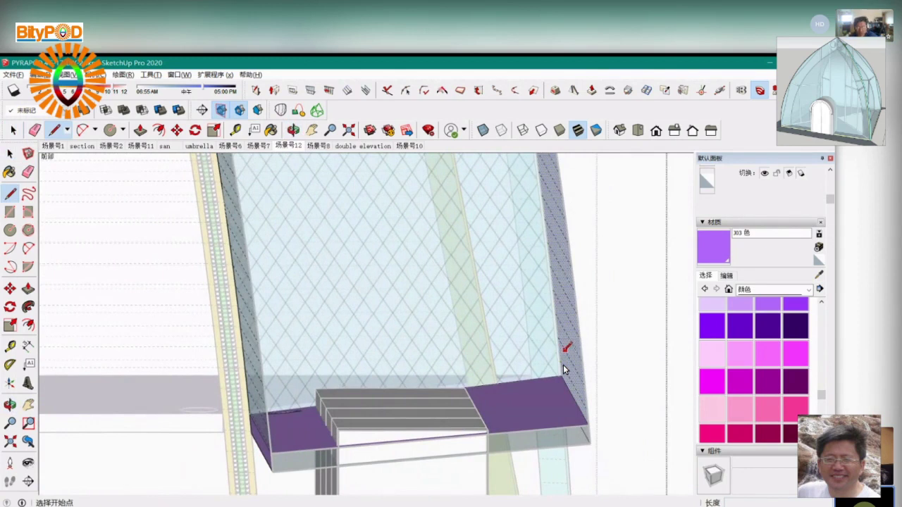
{"action": "scroll", "coordinate": [563, 369], "scroll_direction": "up", "scroll_amount": 3}
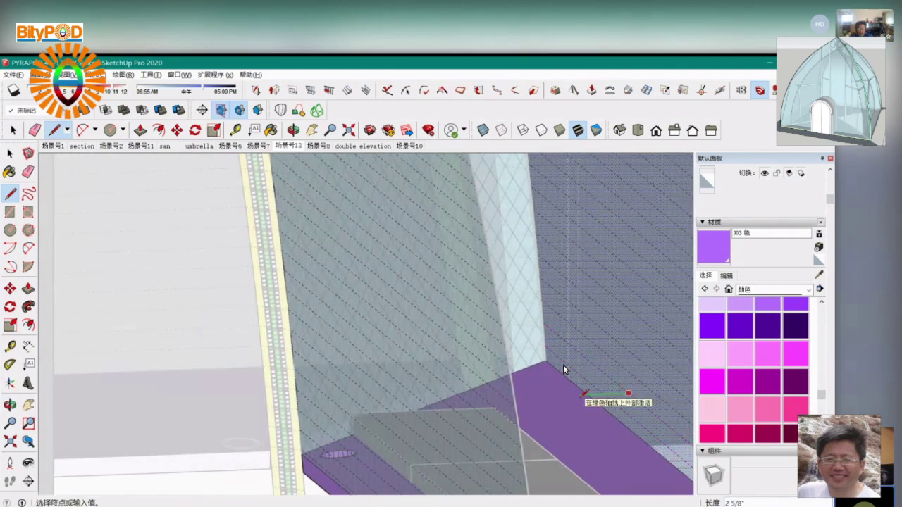
{"action": "scroll", "coordinate": [564, 370], "scroll_direction": "up", "scroll_amount": 3}
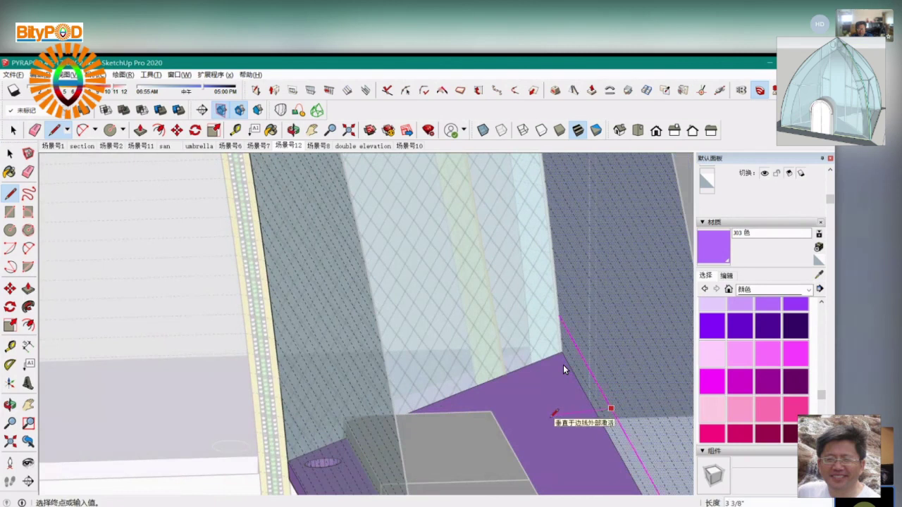